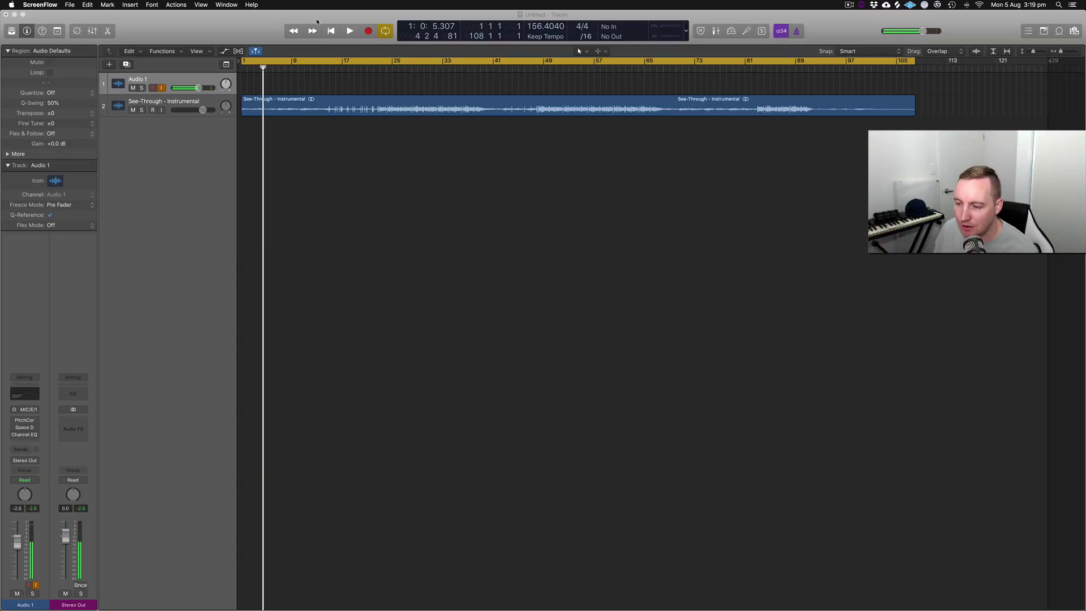
- Open the Pitch Correction plug-in on the Audio 1 track and position its window just below the instrumental region
click(405, 107)
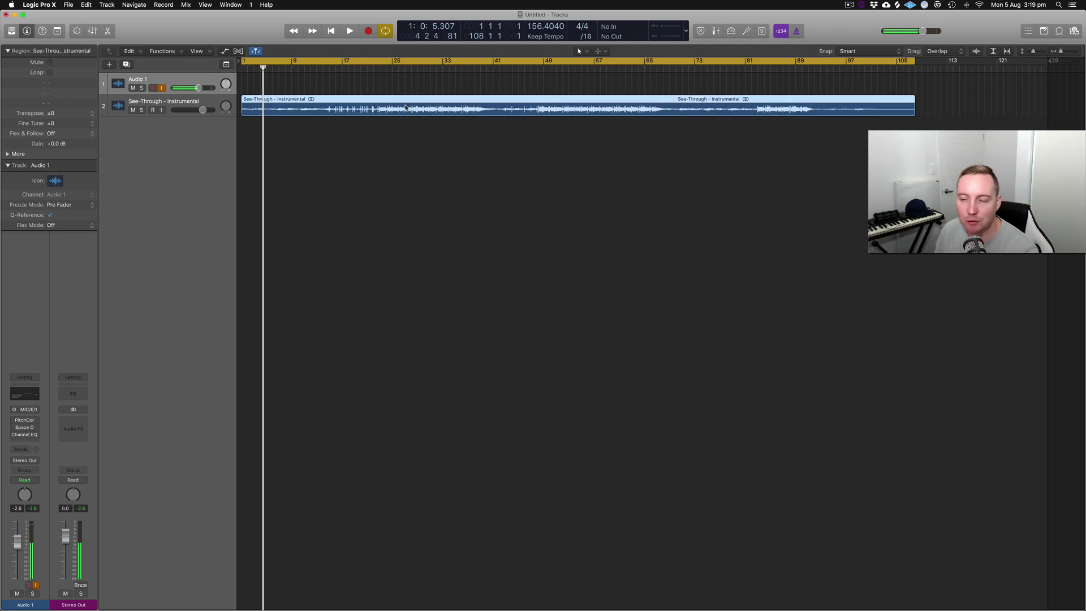
click(156, 80)
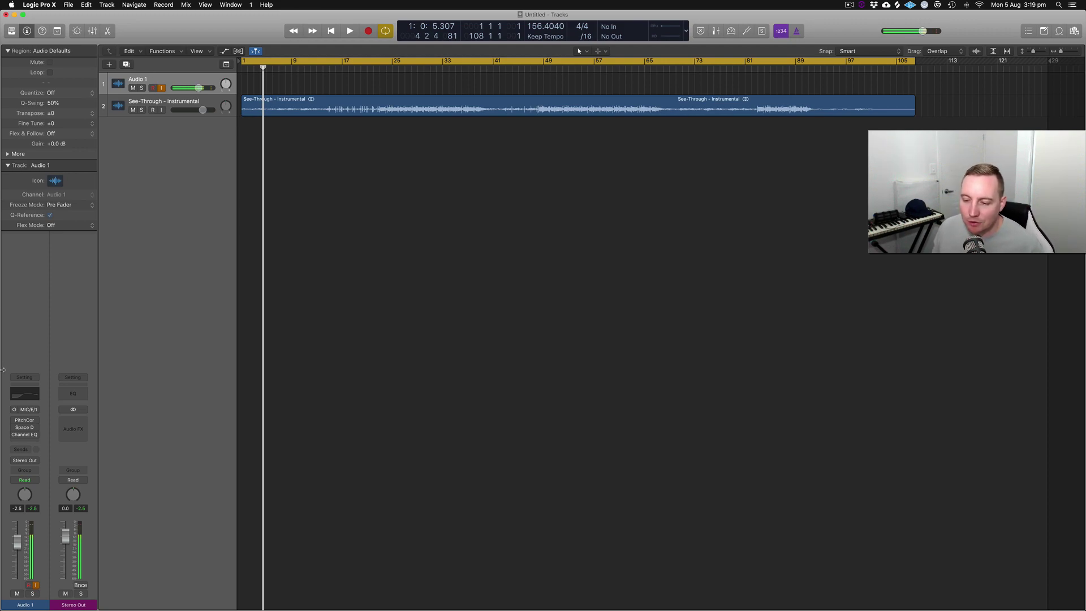
mouse_move(19, 422)
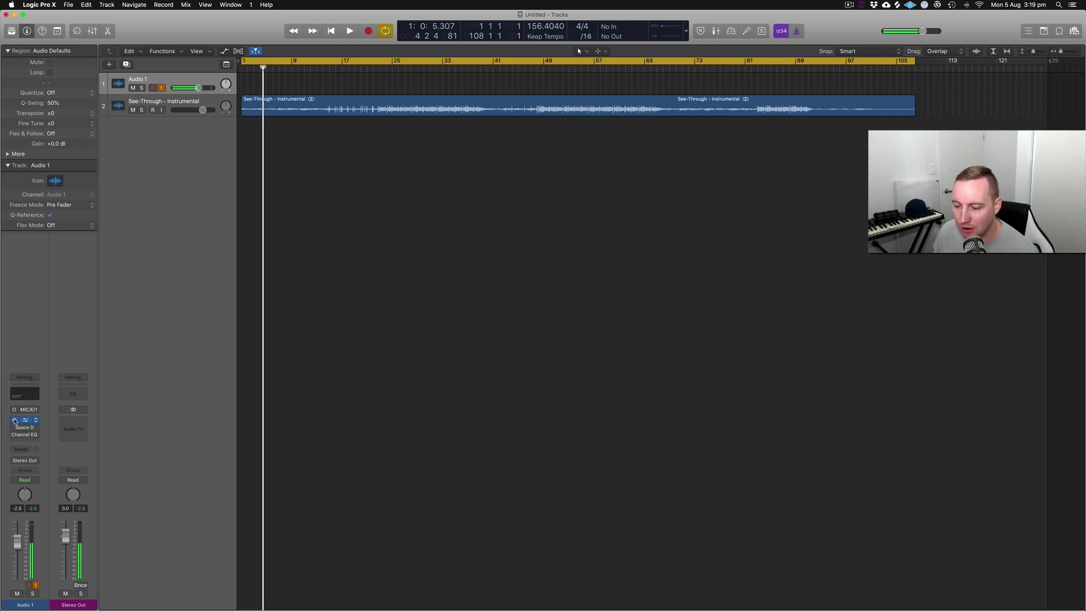
click(23, 423)
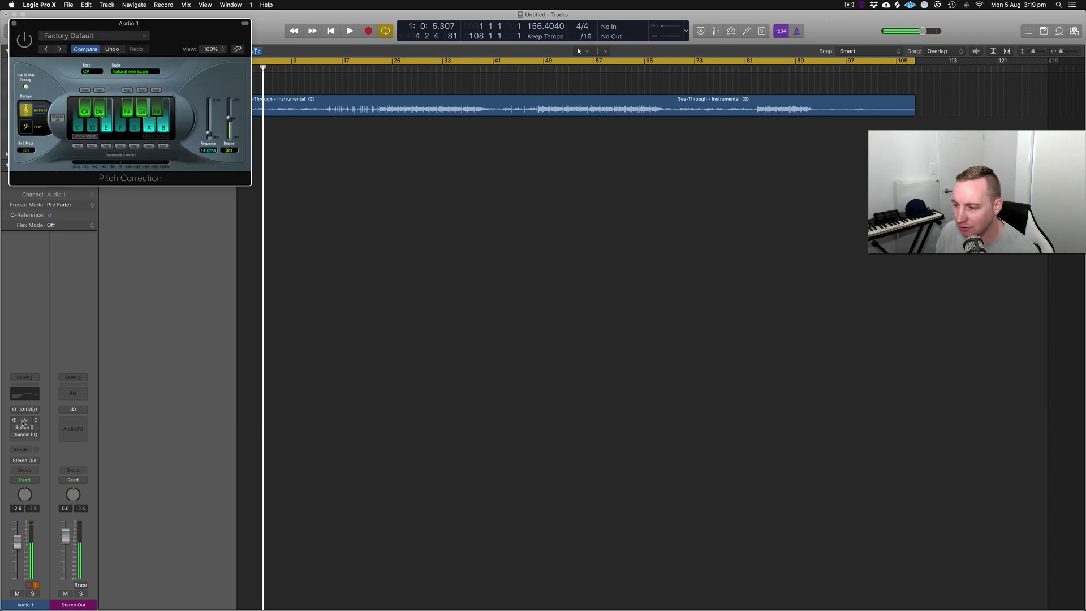
drag(250, 39, 519, 127)
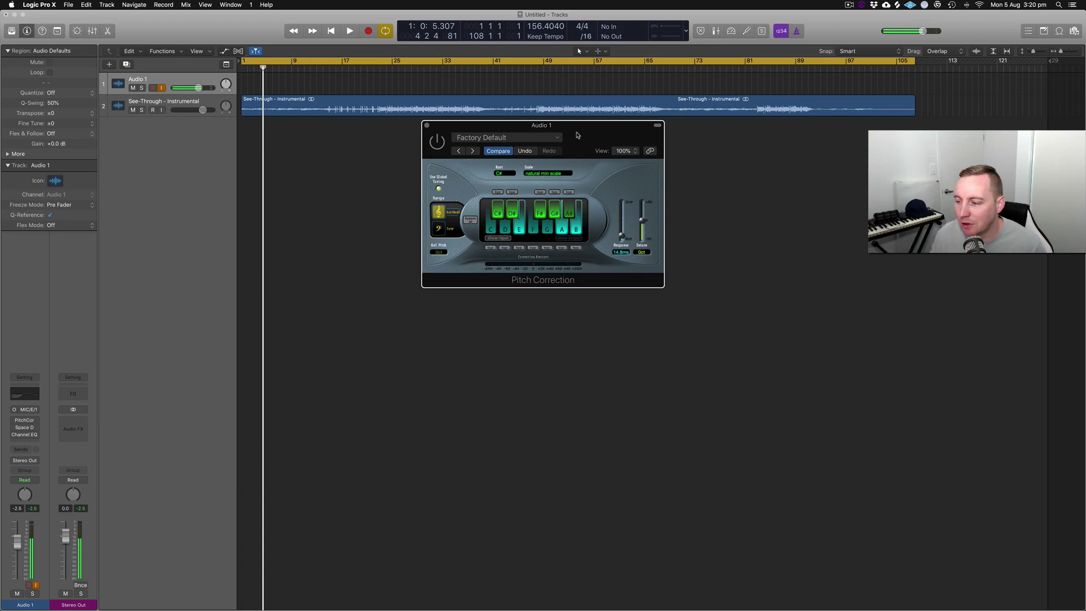
drag(576, 132, 570, 133)
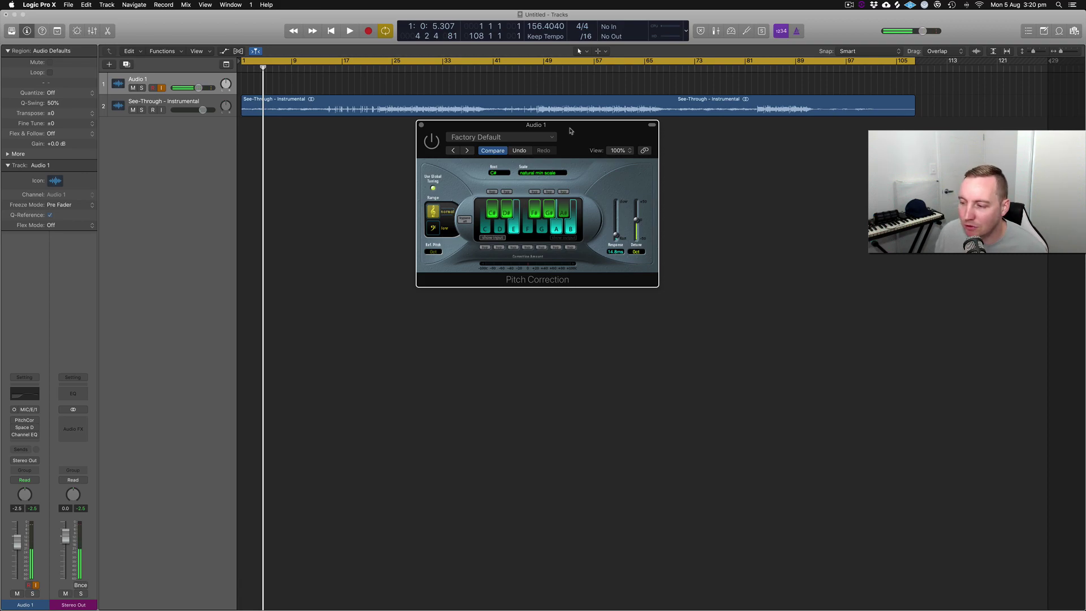
drag(569, 128, 570, 127)
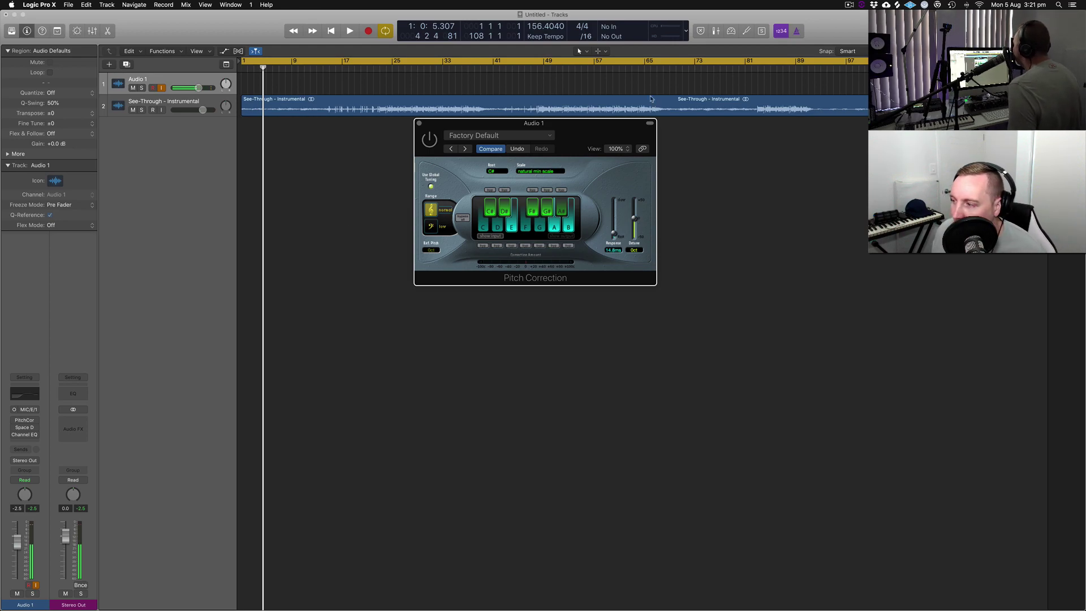
- Try Low Latency Mode by enabling it for the project and turning it back off
click(816, 30)
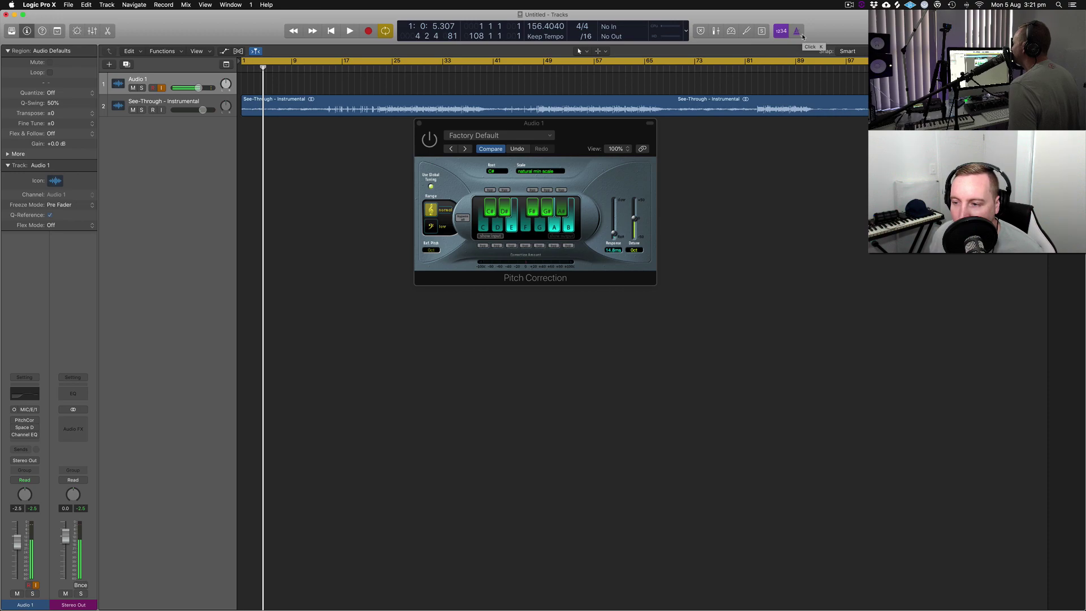
click(731, 31)
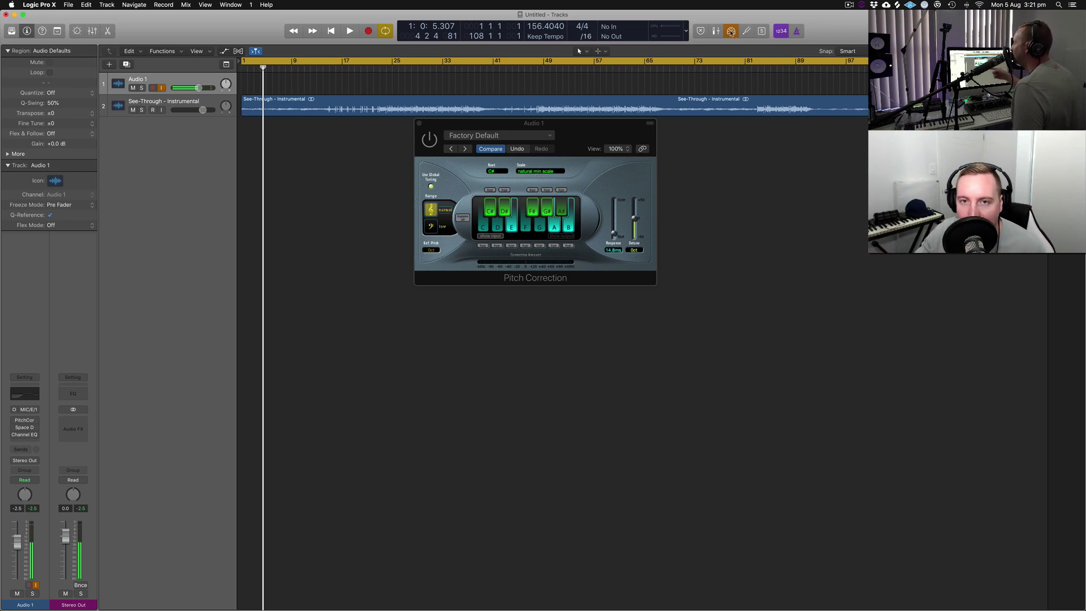
click(731, 31)
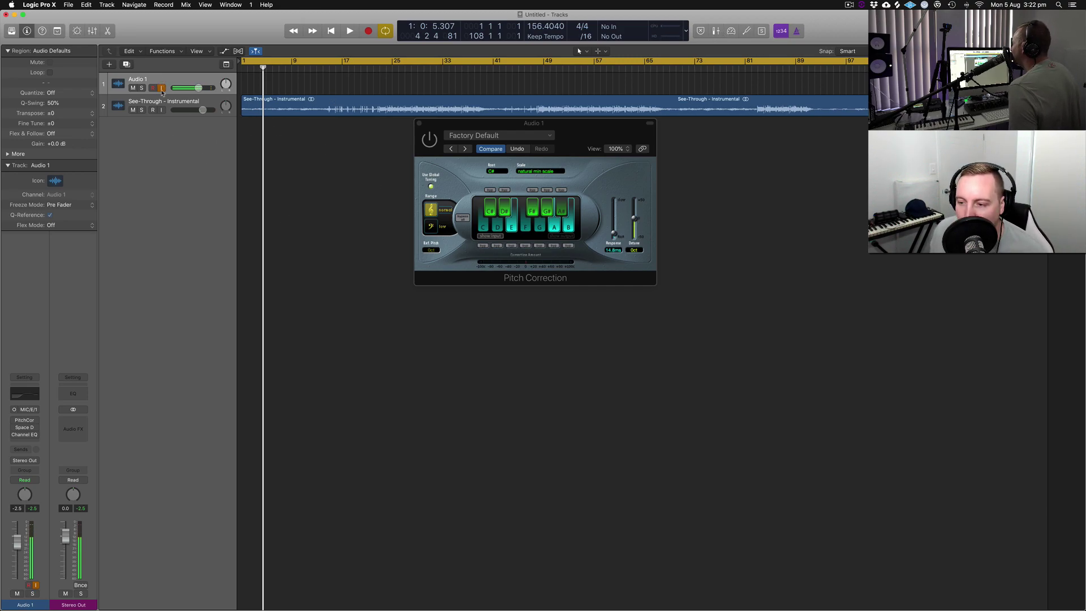
- Examine the I/O buffer size choices in the audio device preferences and close the preferences window
click(43, 6)
mouse_move(48, 29)
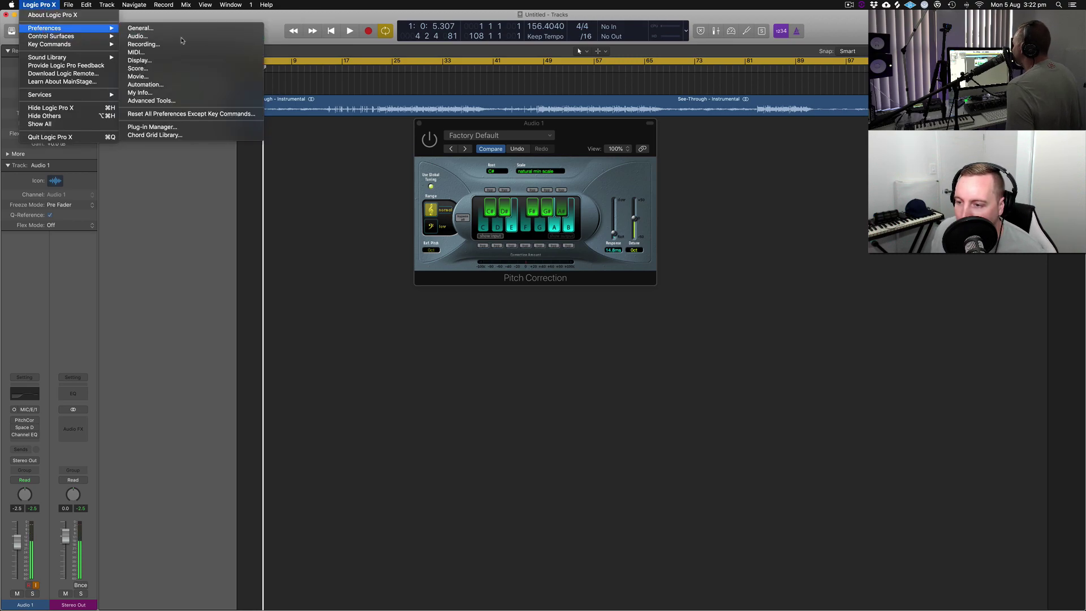
click(144, 39)
click(580, 186)
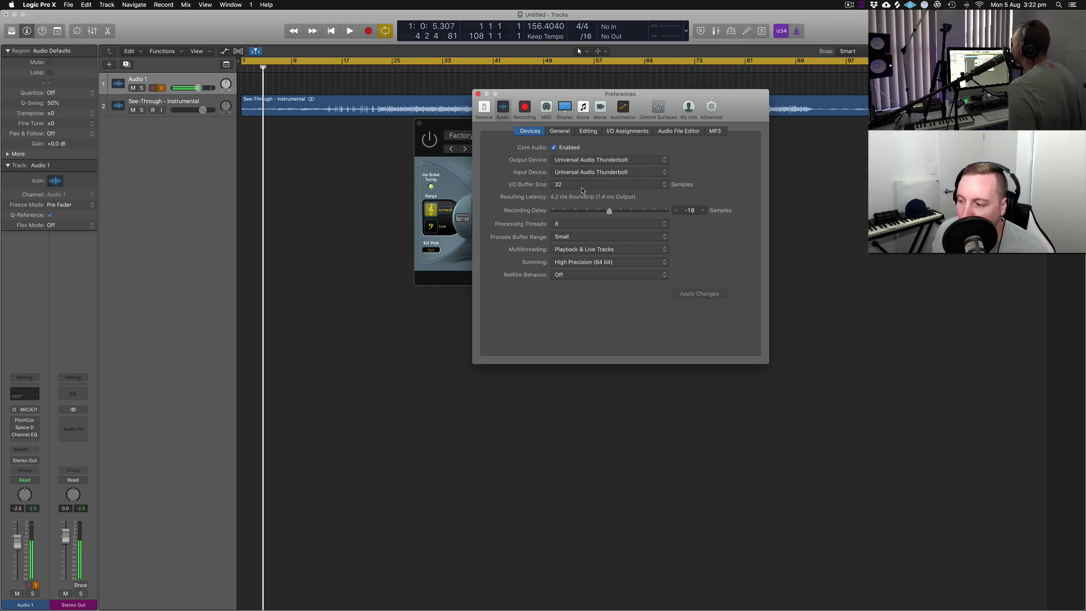
click(582, 187)
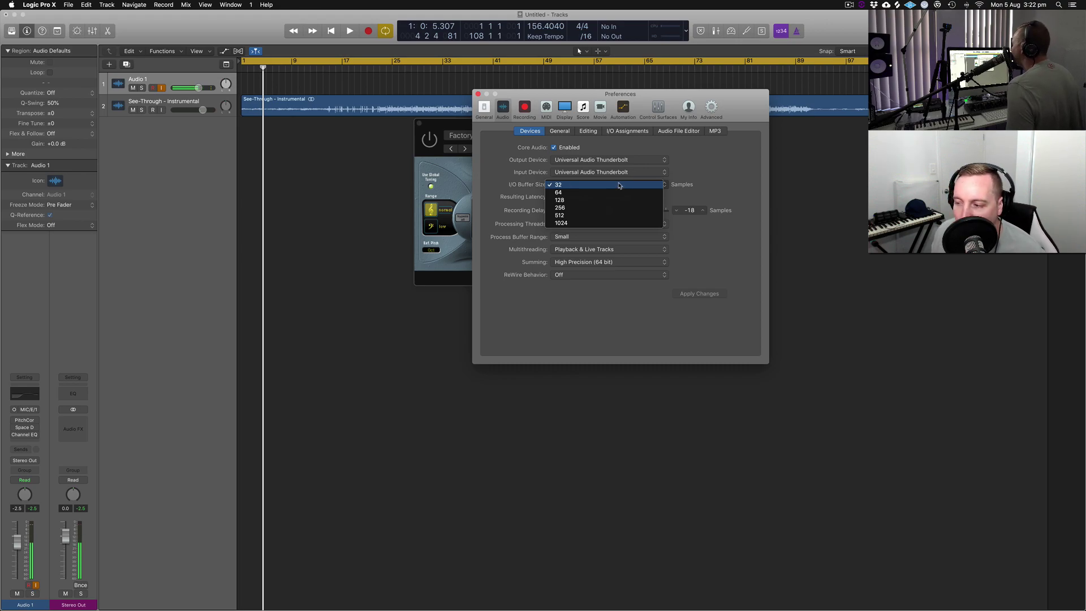
click(502, 97)
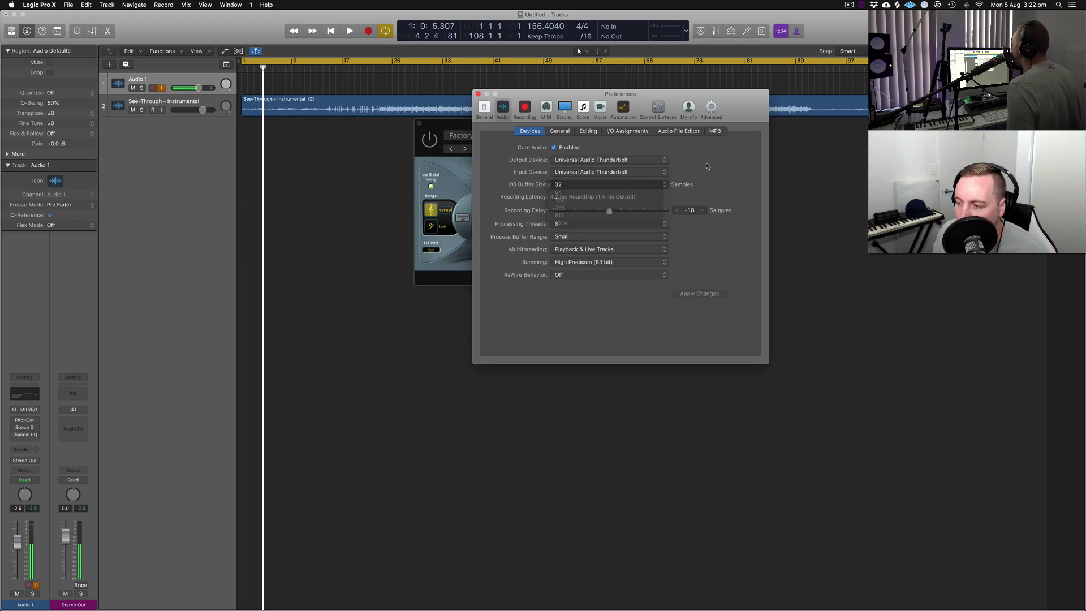
key(super+w)
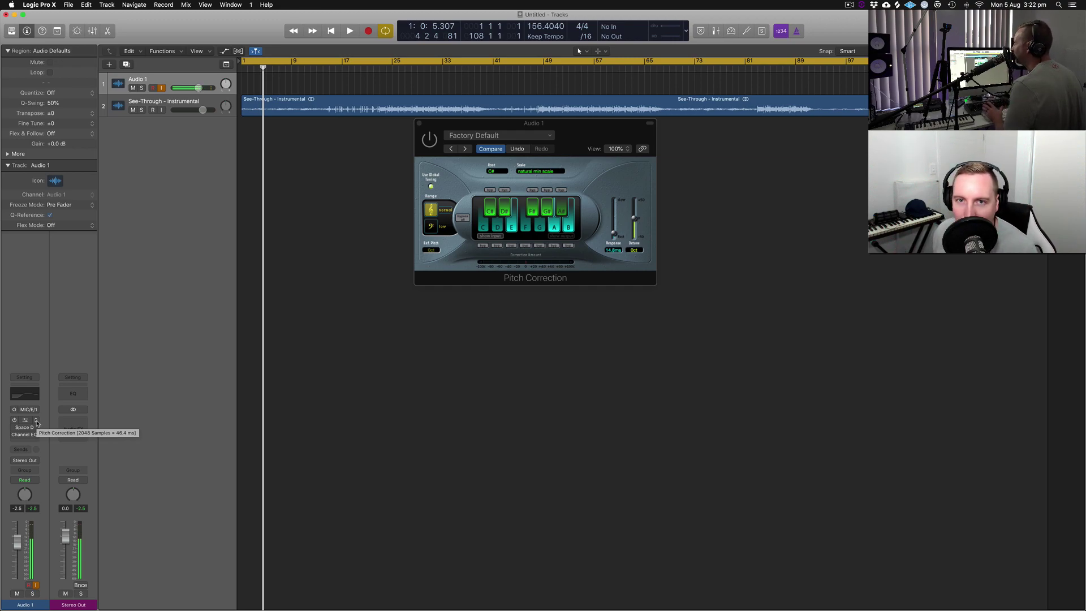
- Return the playhead to the project start and enable Pitch Correction, Space Designer and Channel EQ on Audio 1
key(Return)
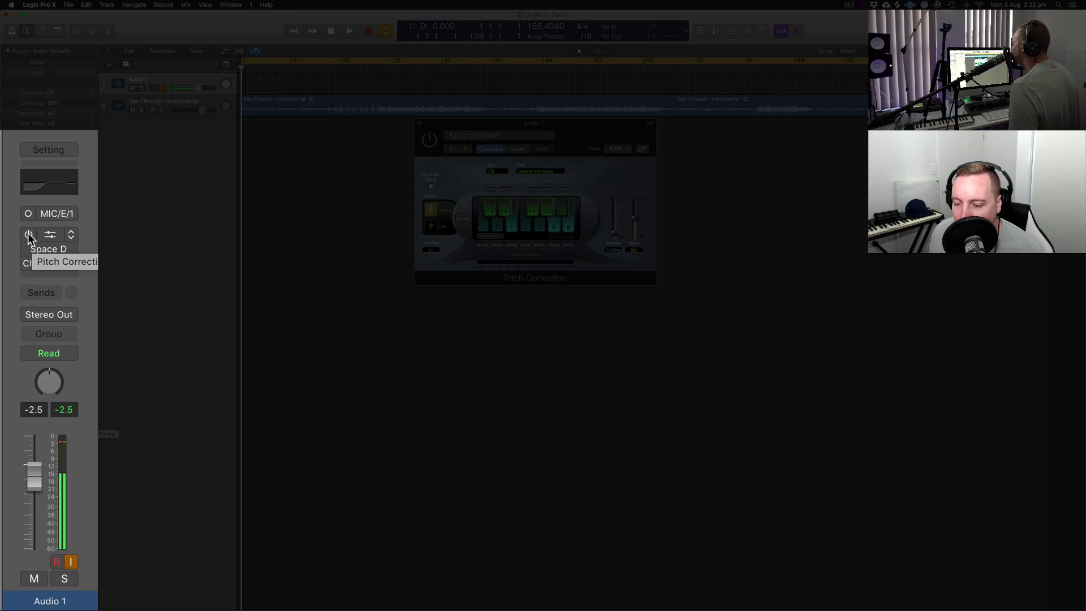
drag(28, 238, 29, 264)
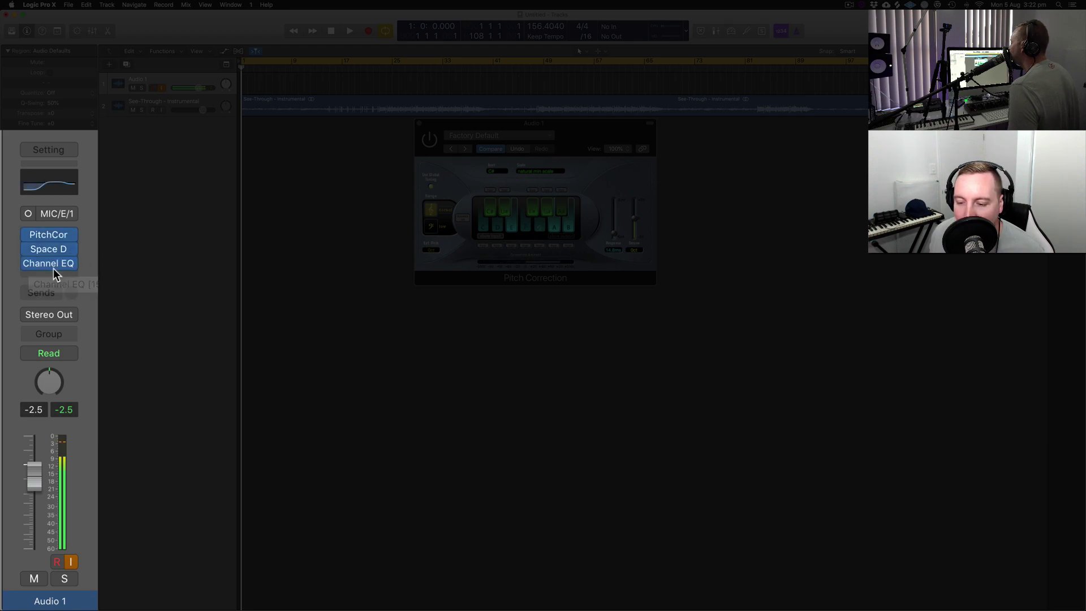
- Open Audio 1's Channel EQ and Space Designer windows, placing the EQ window below Pitch Correction
click(53, 263)
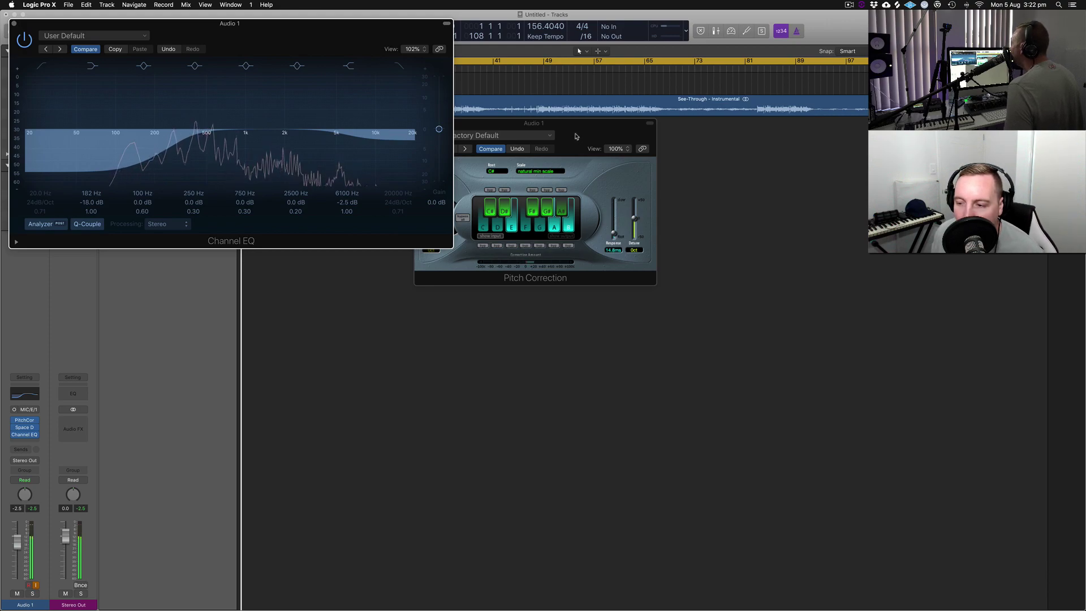
drag(163, 32, 548, 295)
click(25, 429)
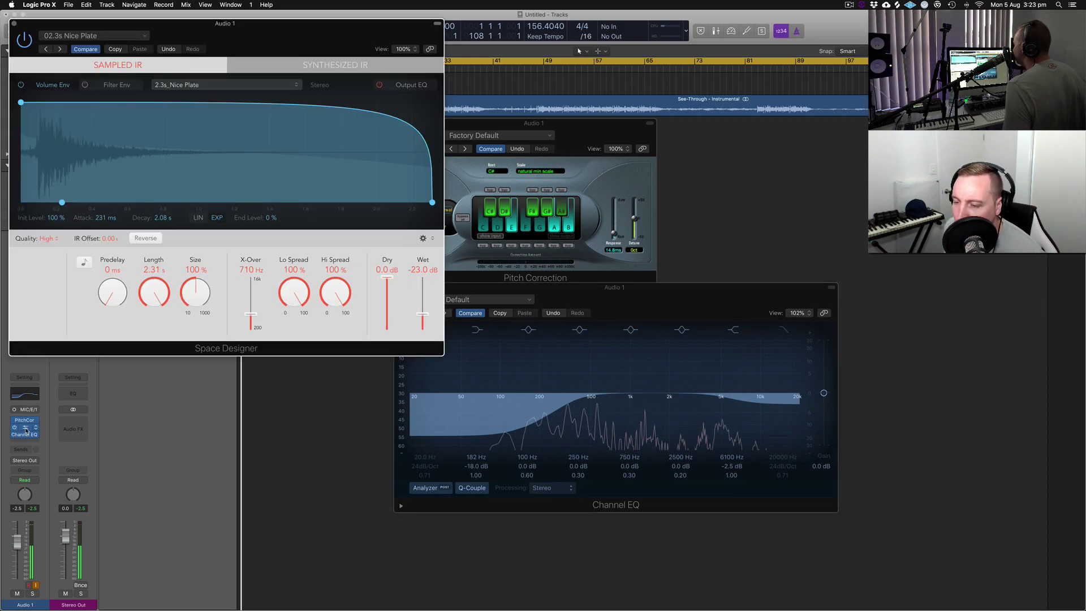
- Bring up the Console app, and bypass the Space Designer reverb on Audio 1 in Logic Pro X
mouse_move(785, 608)
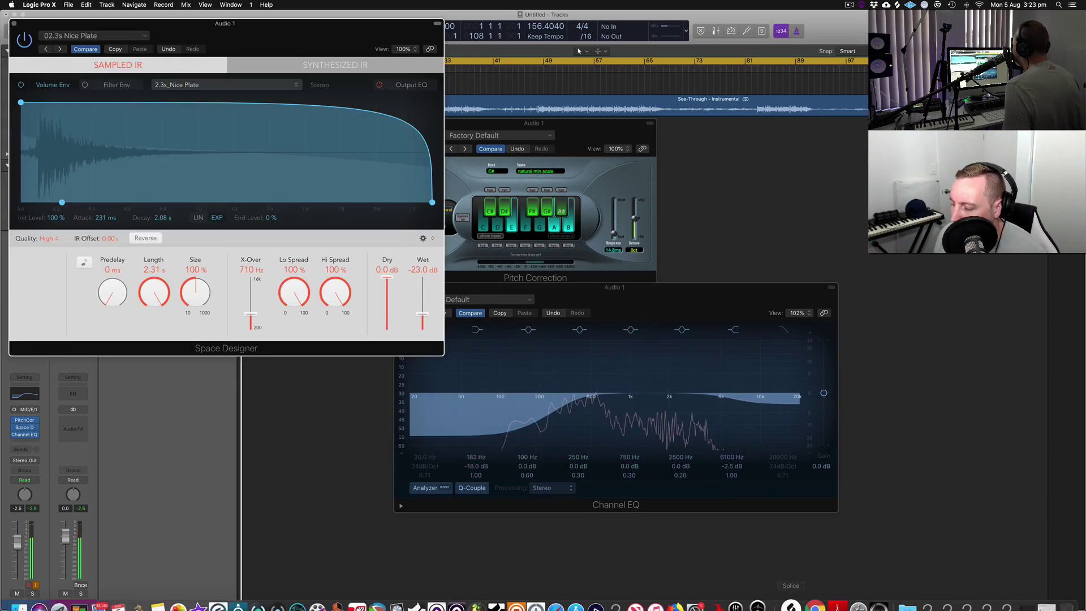
click(745, 594)
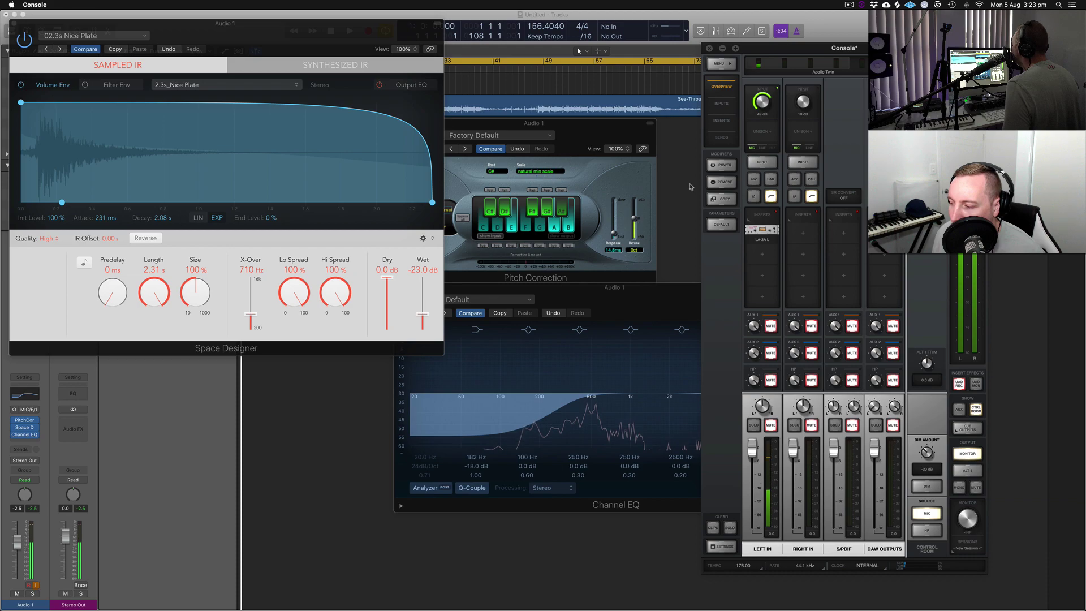
click(14, 431)
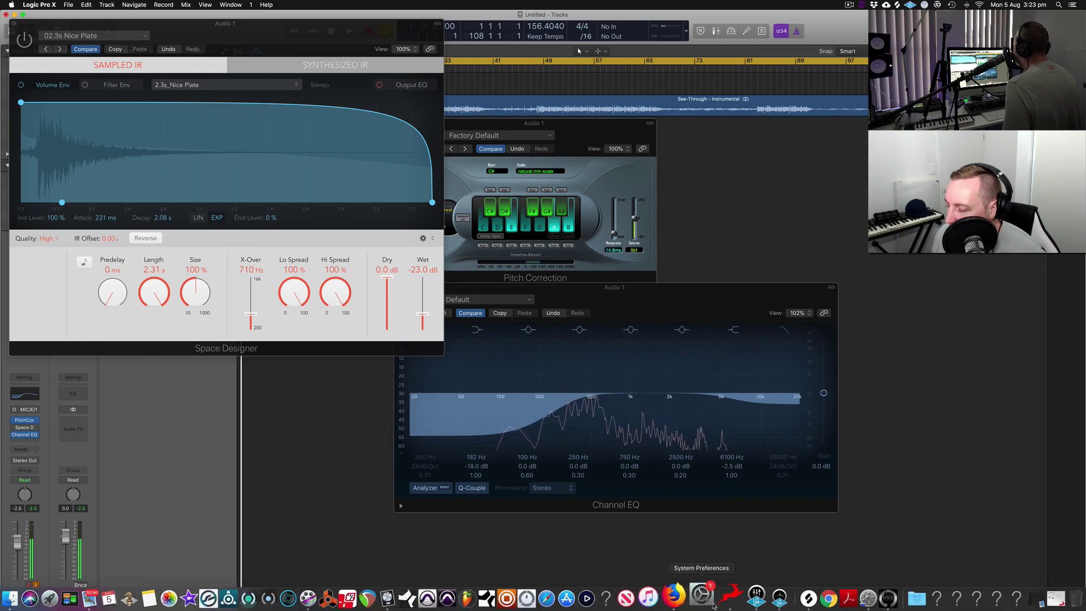
- Switch to the Console app, inspect the LA-2A compressor inserted on the LEFT IN channel, and close its window
click(743, 597)
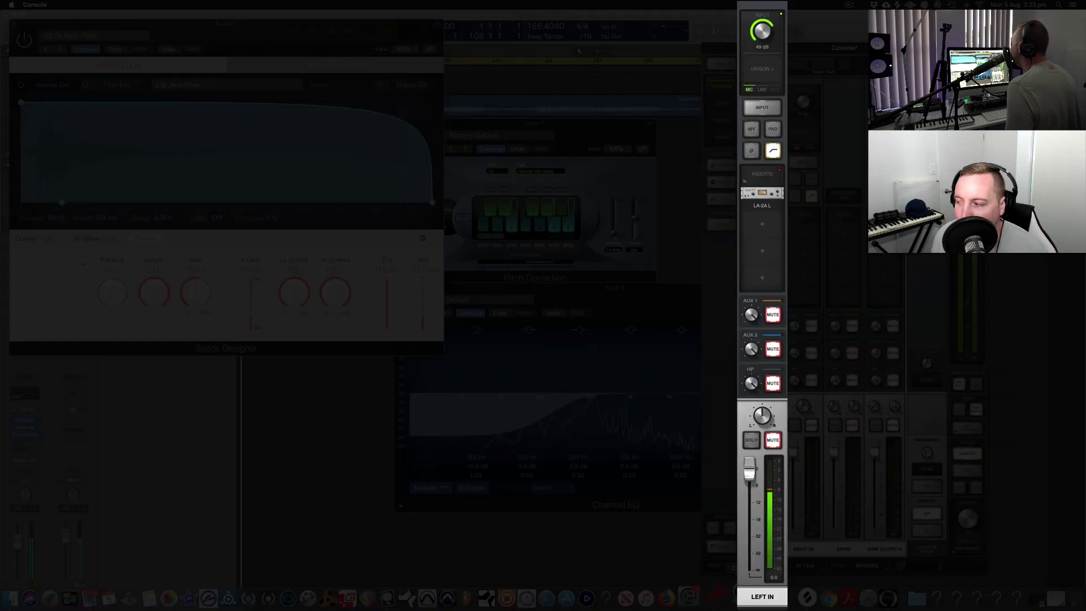
click(768, 195)
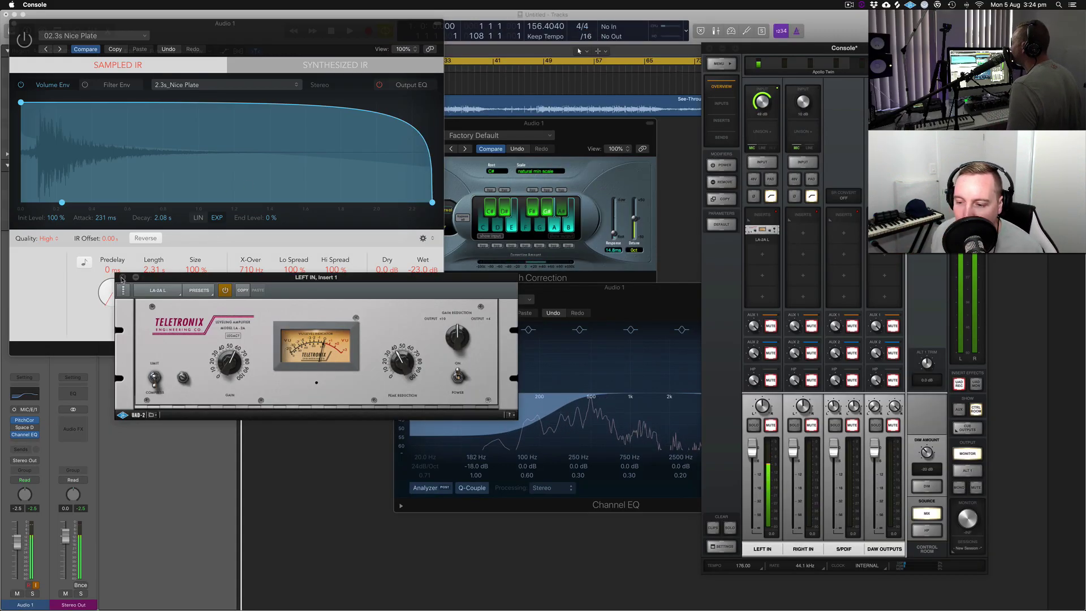
key(super+w)
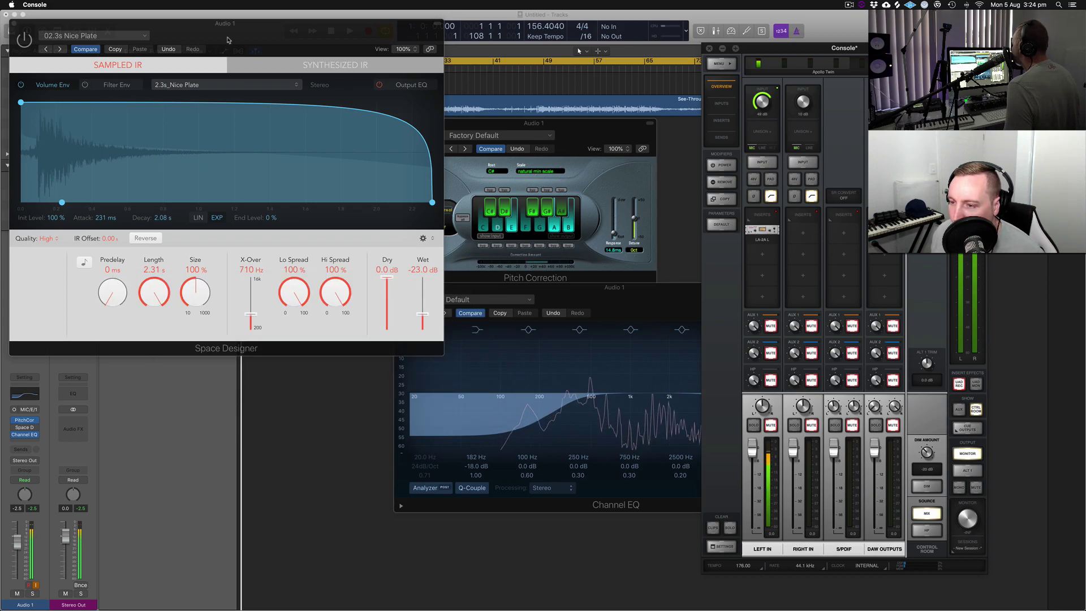
- Switch back to Logic Pro X and bring the Pitch Correction and Space Designer windows forward for review
click(87, 379)
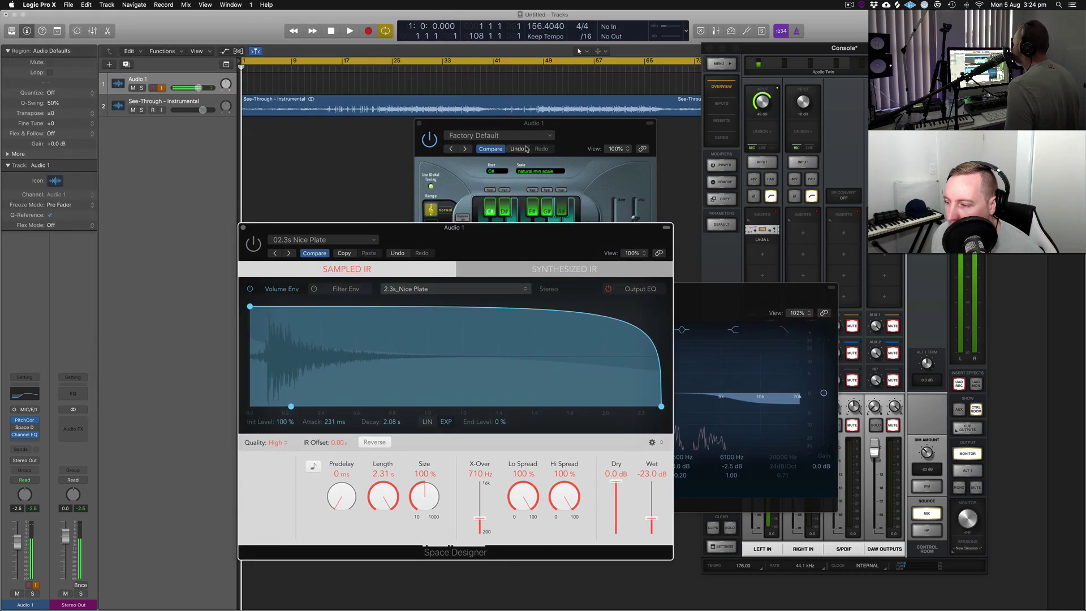
click(552, 124)
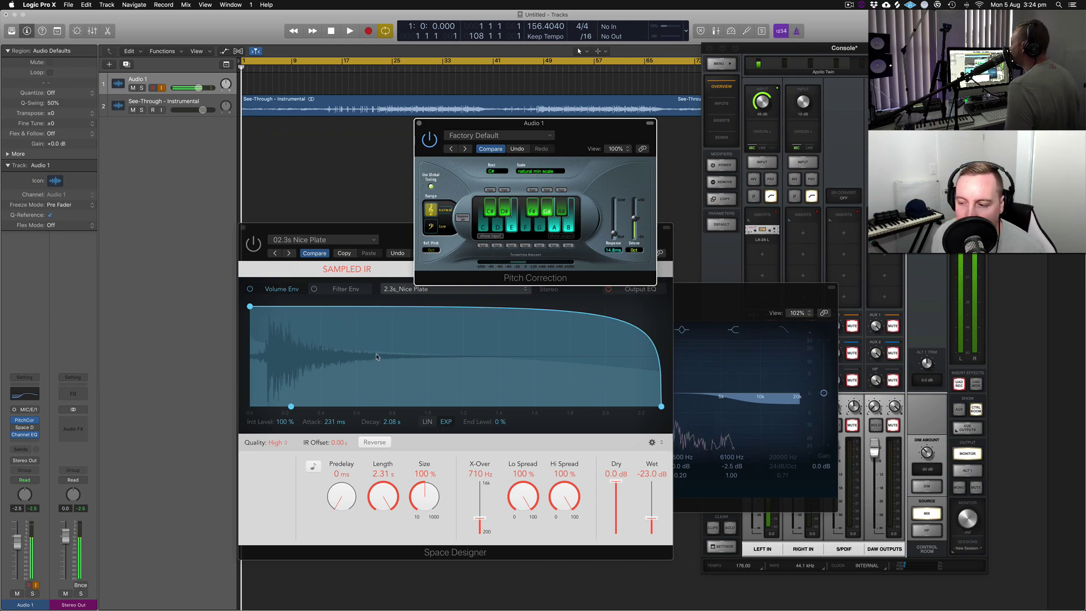
drag(362, 232, 332, 208)
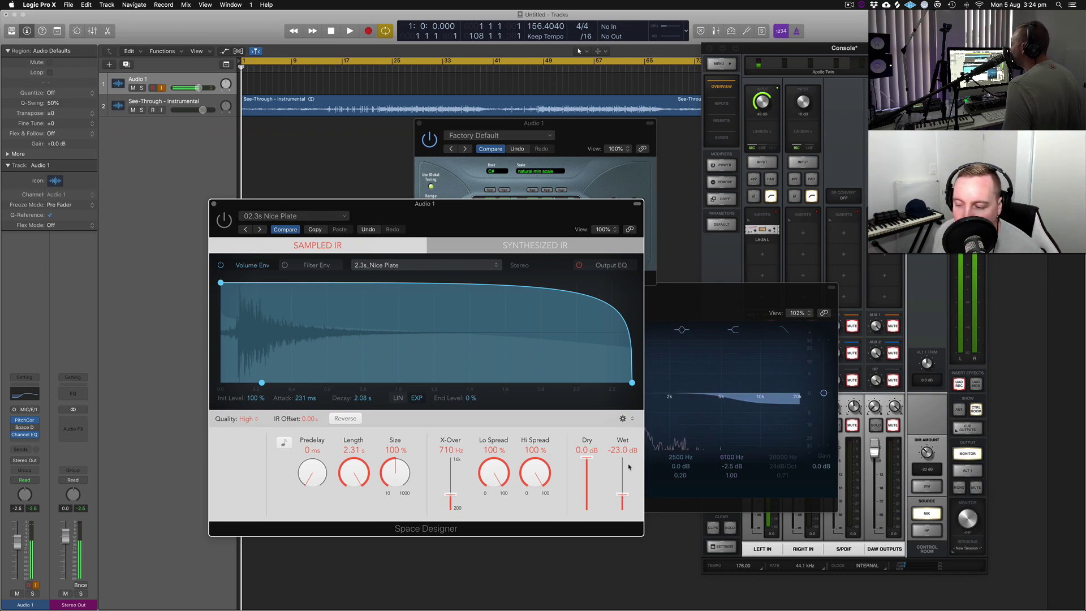
click(223, 220)
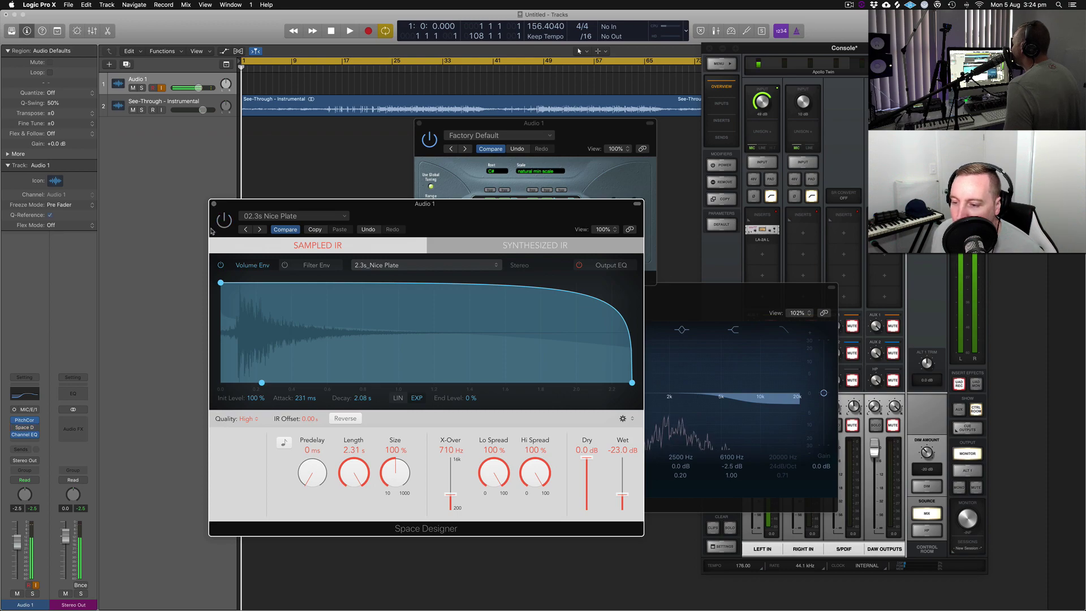
- Insert a Tape Delay after Channel EQ on Audio 1 and set its output to 100% dry and 20% wet
click(35, 444)
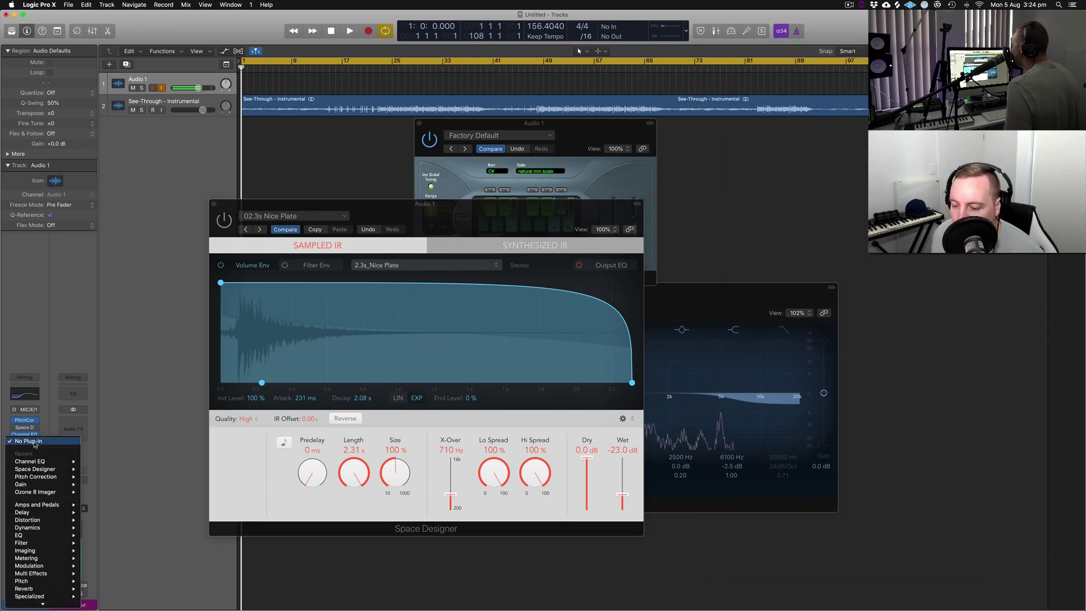
mouse_move(31, 556)
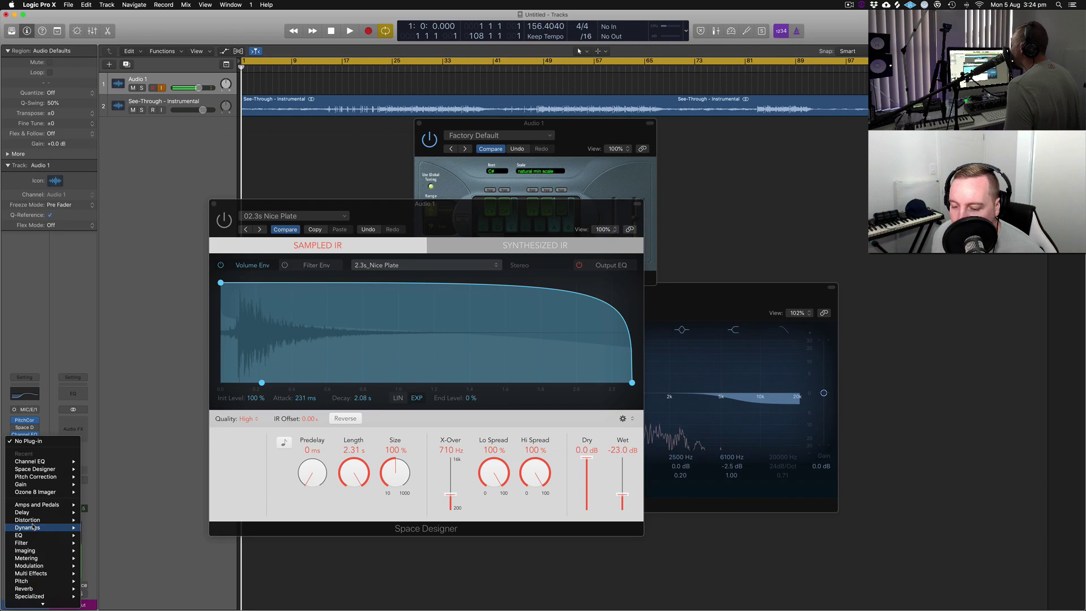
mouse_move(45, 512)
mouse_move(123, 545)
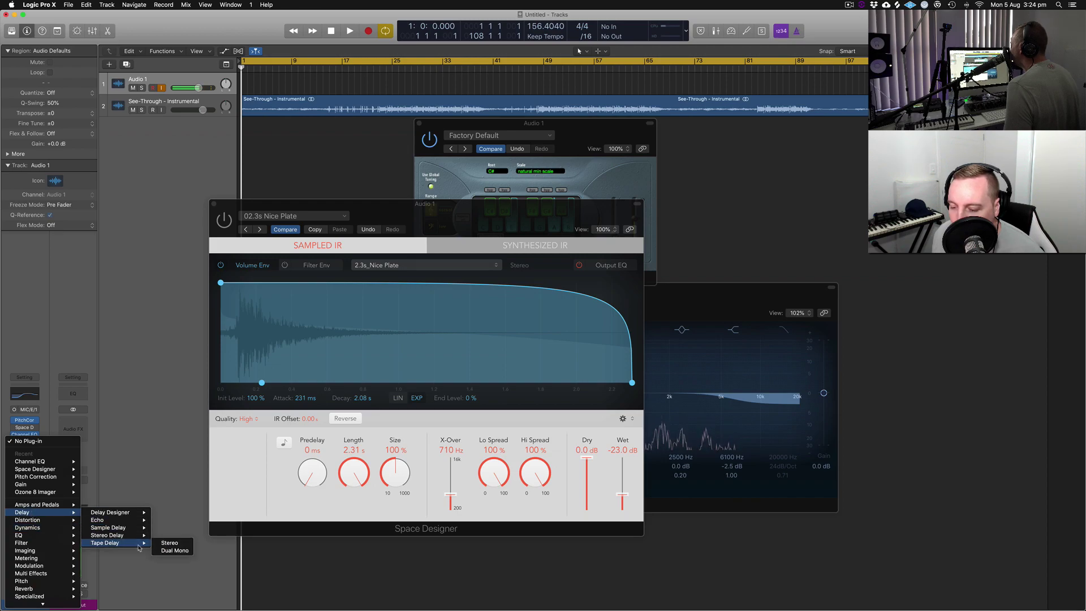
click(167, 551)
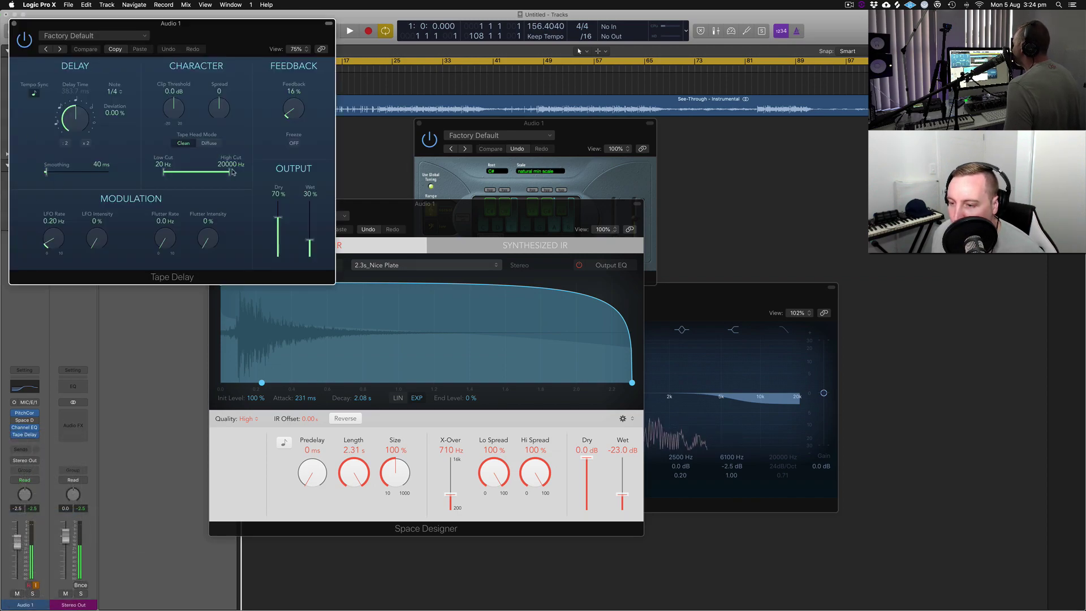
drag(281, 220, 278, 199)
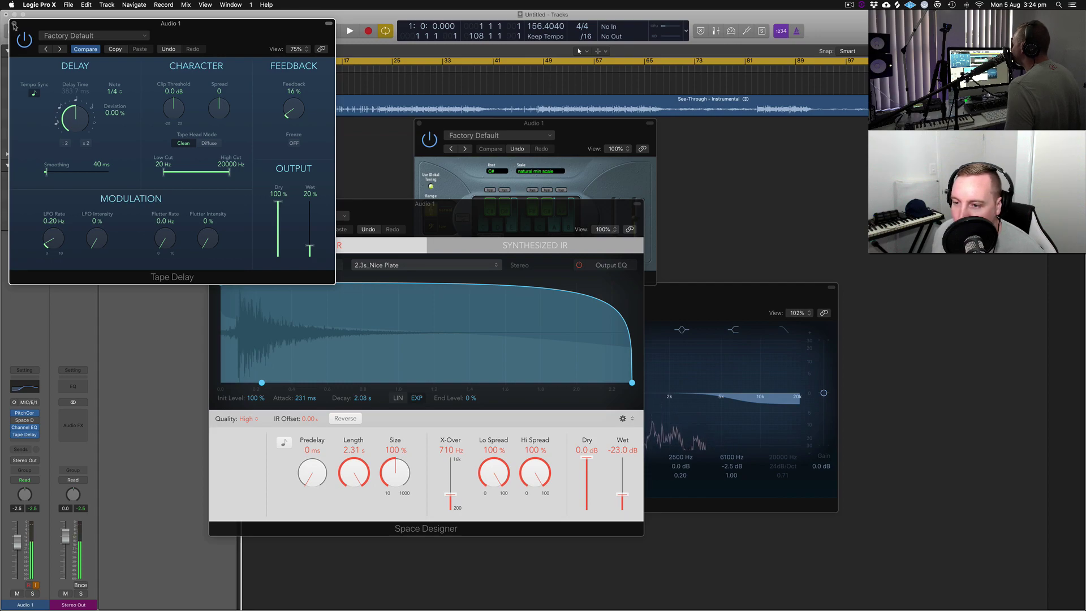
click(14, 25)
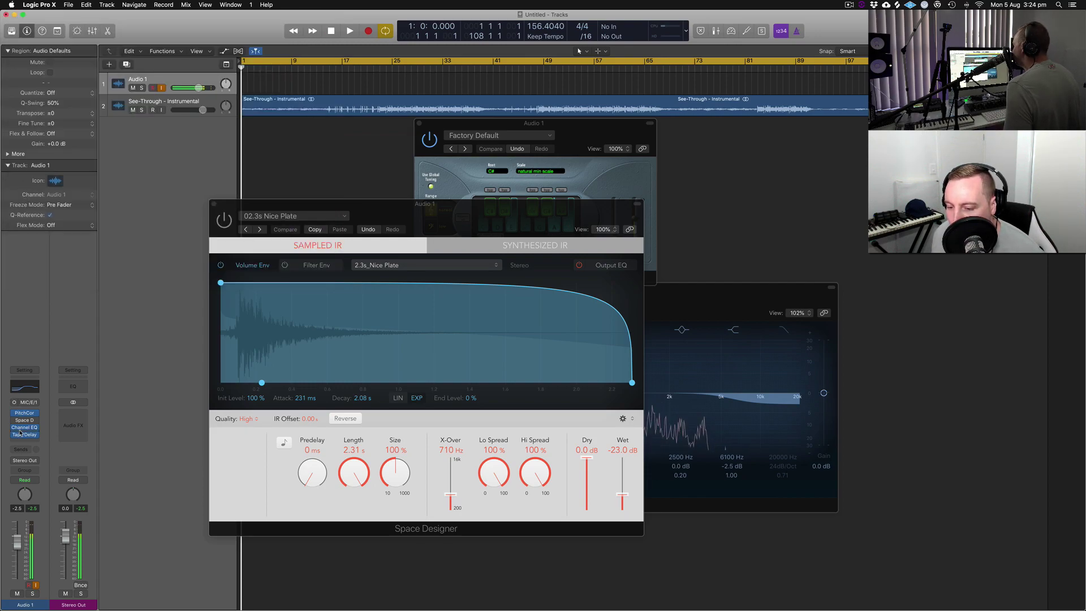
- Move the Tape Delay directly below Pitch Correction on Audio 1, and set its wet output to 12%
drag(22, 439, 24, 424)
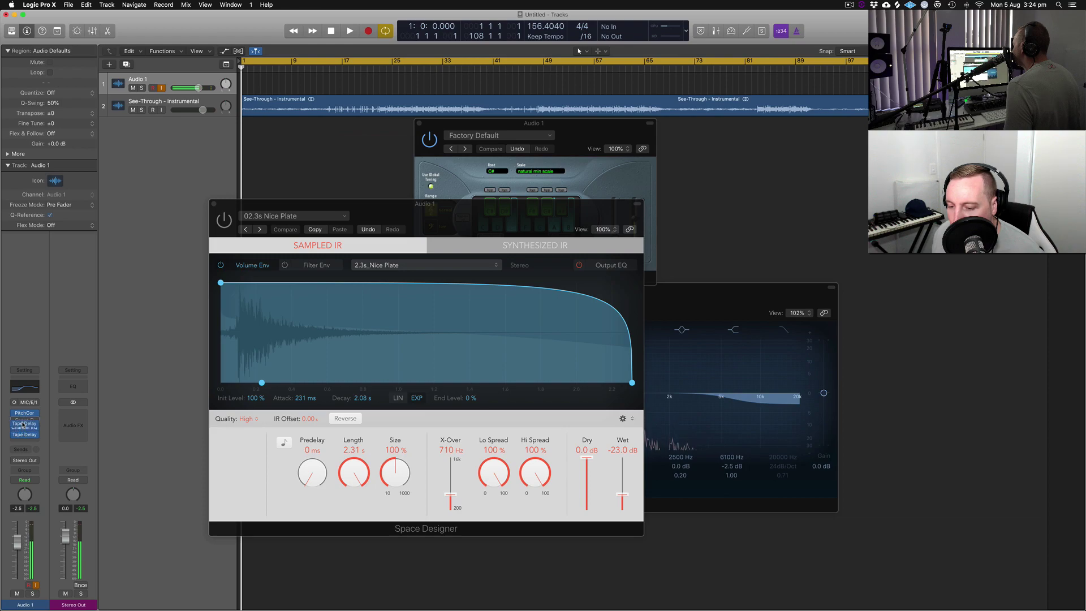
click(24, 425)
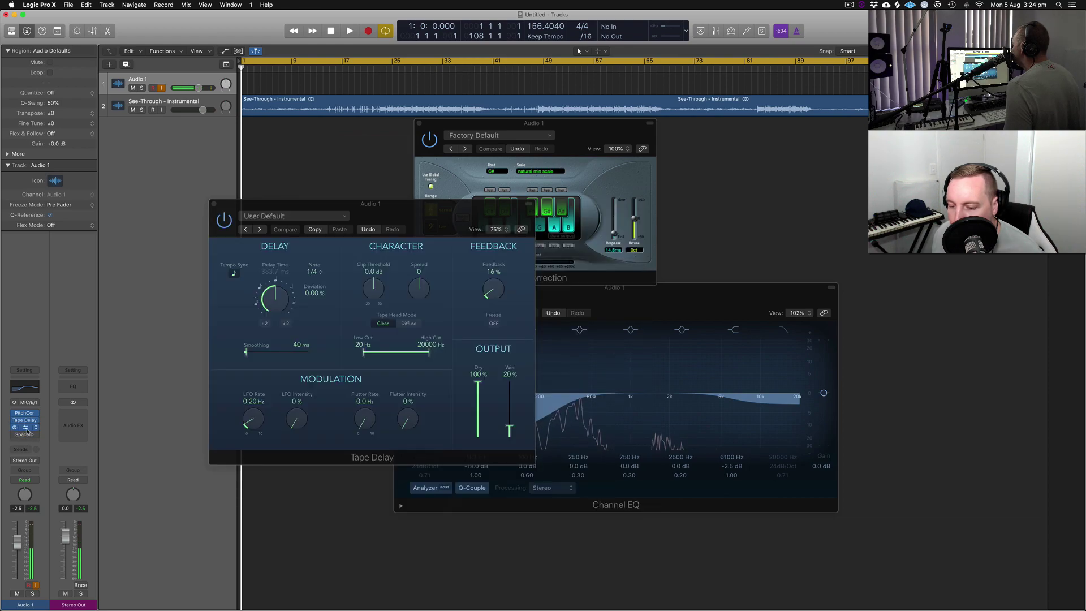
drag(509, 429, 510, 433)
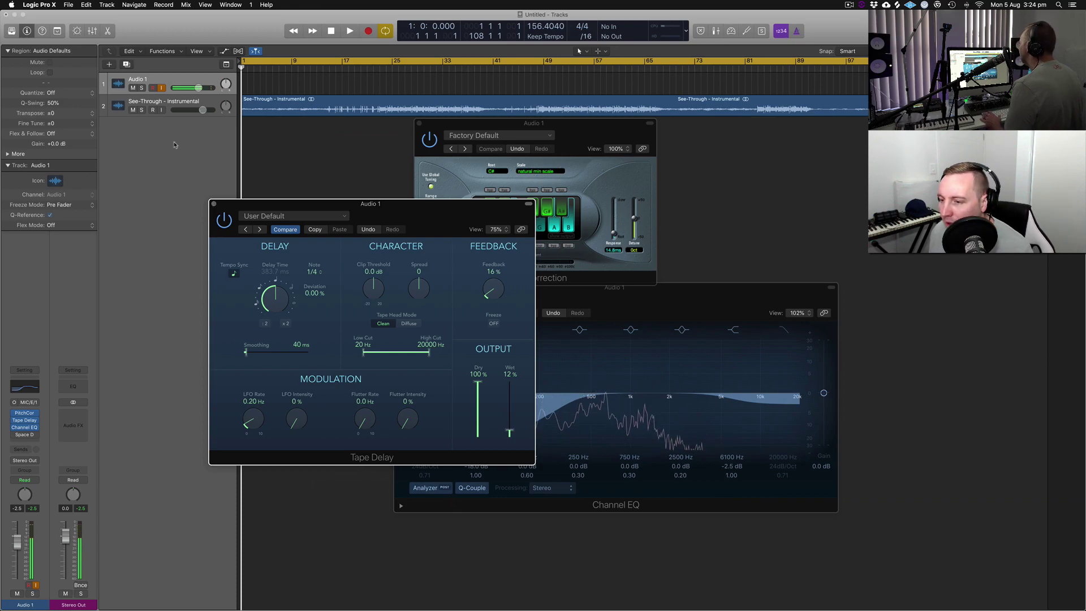
- Record-enable Audio 1 and record a vocal take over the instrumental from bar 17 to about bar 81
key(space)
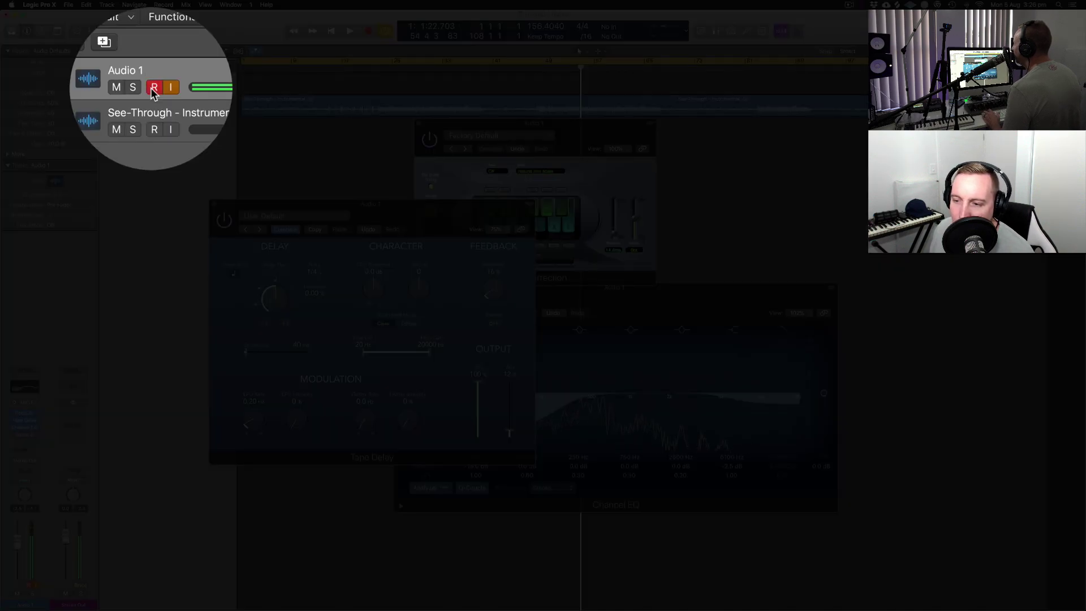
click(154, 87)
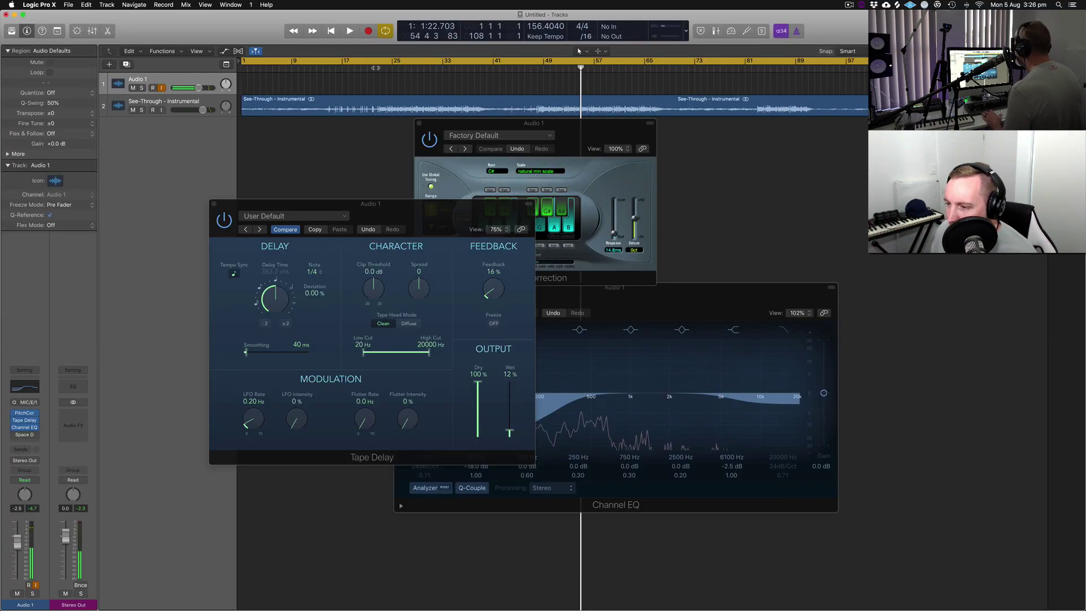
click(374, 66)
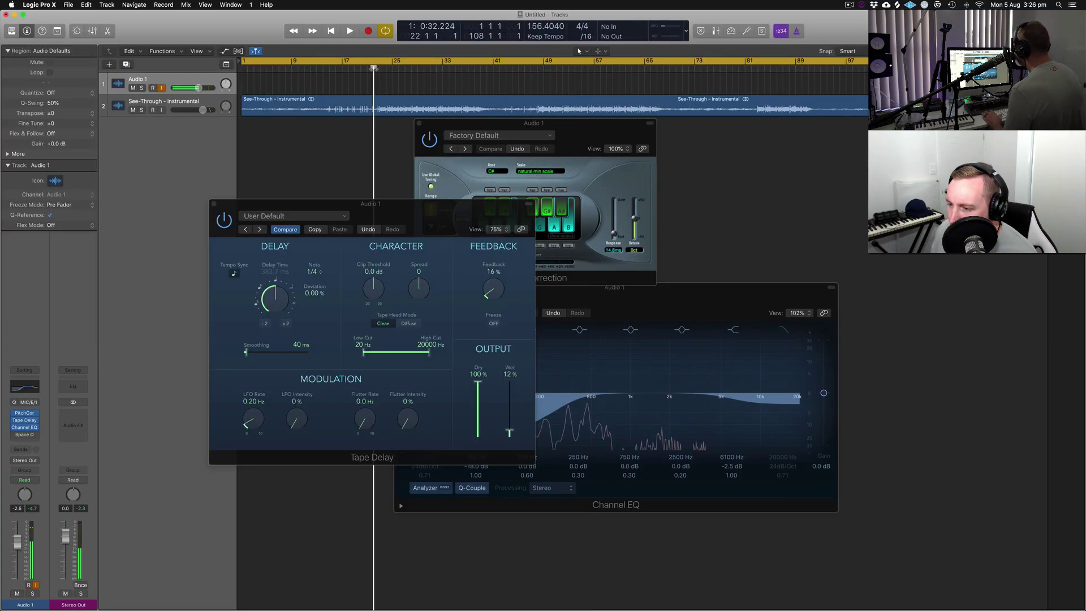
key(r)
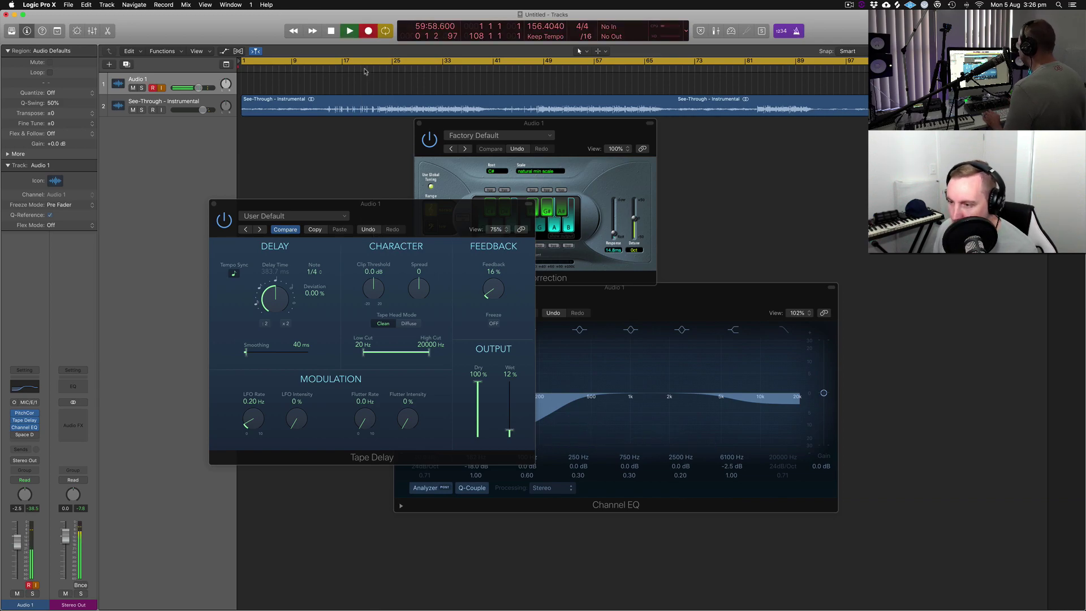
click(340, 66)
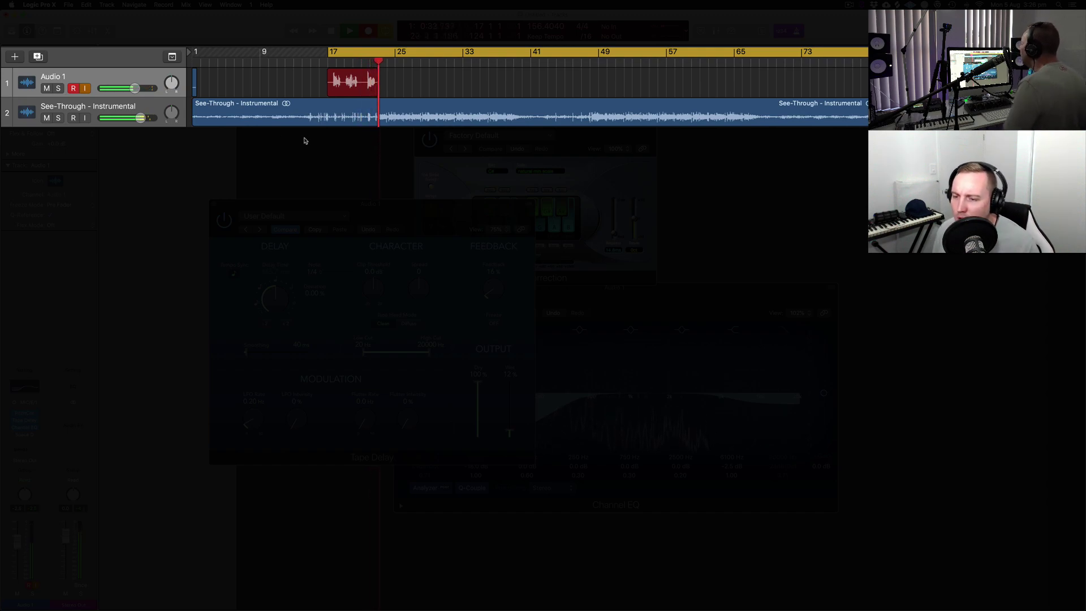
click(13, 182)
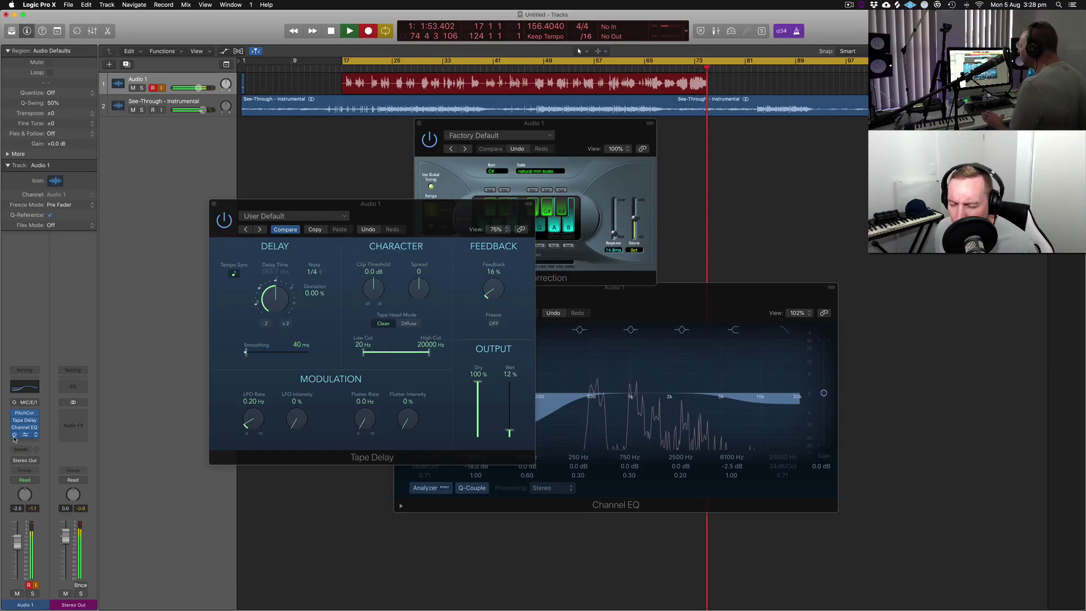
key(space)
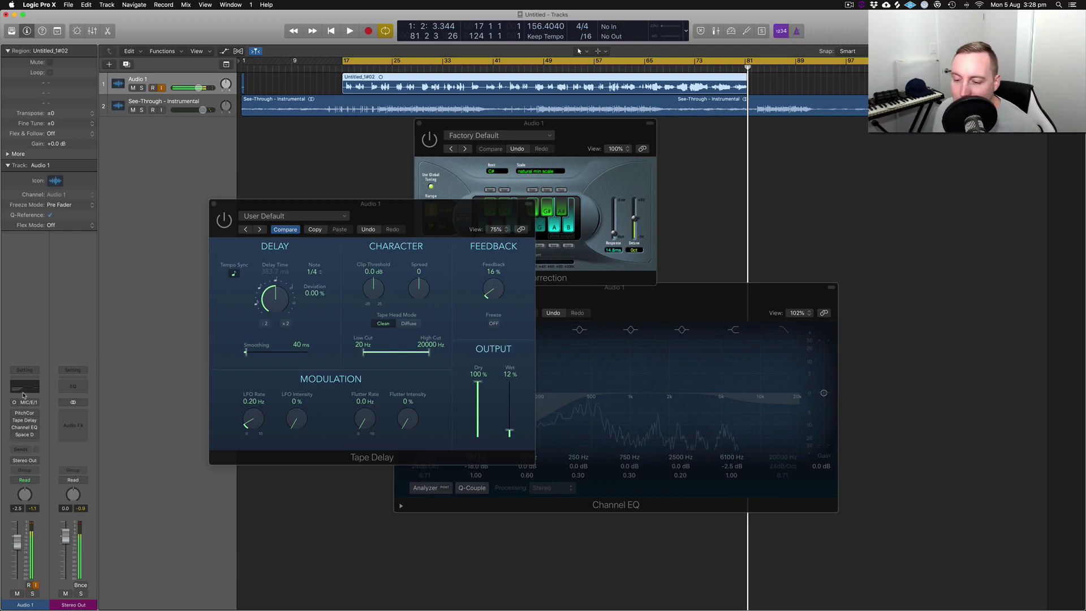
- Close the Pitch Correction, Tape Delay and Channel EQ windows, and place the playhead at bar 24
click(24, 416)
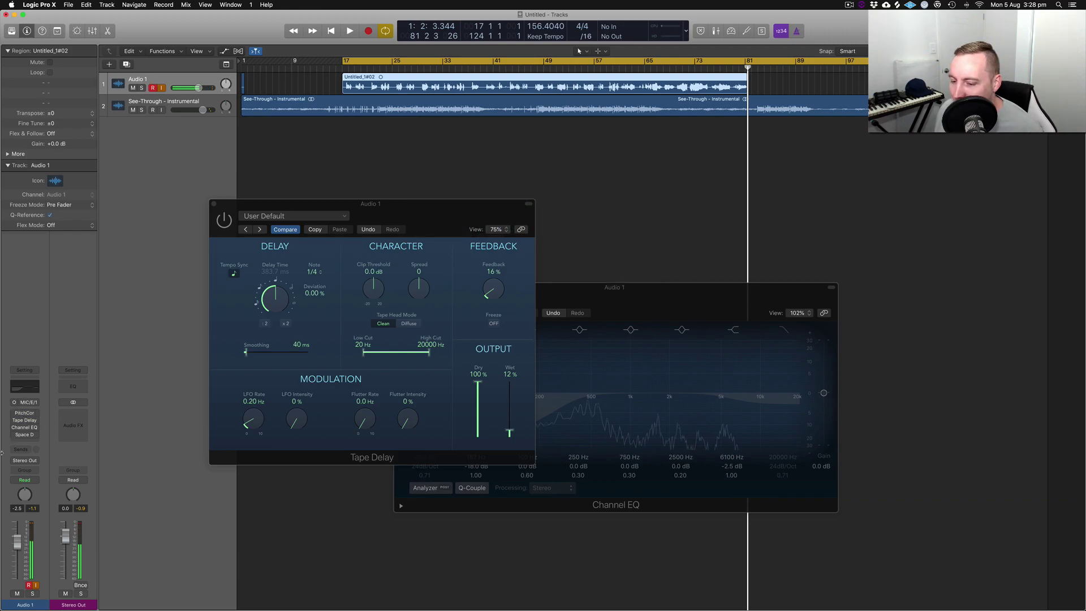
click(24, 415)
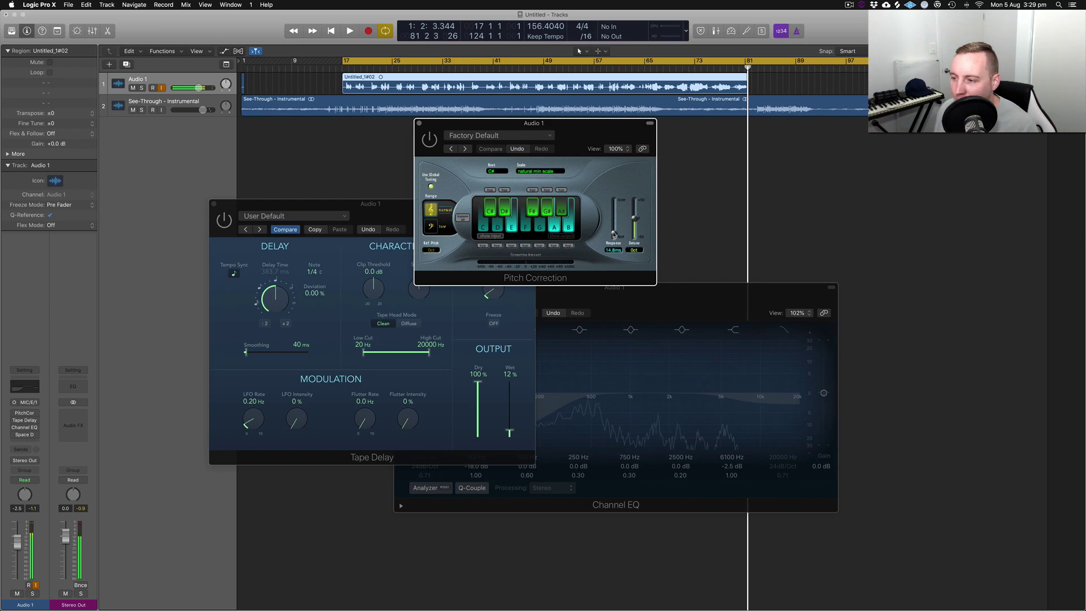
click(419, 124)
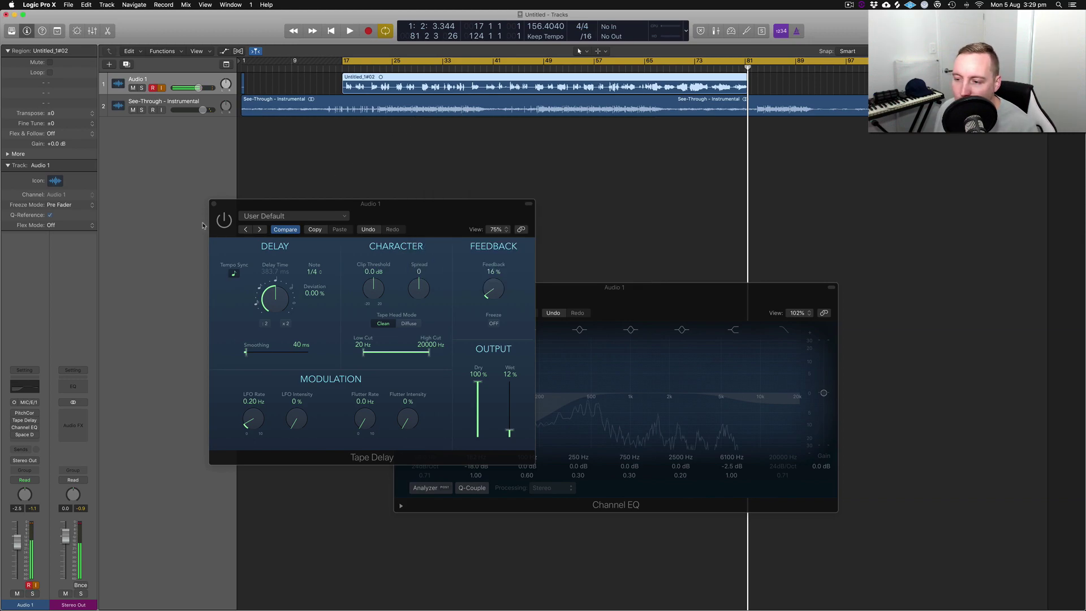
click(214, 204)
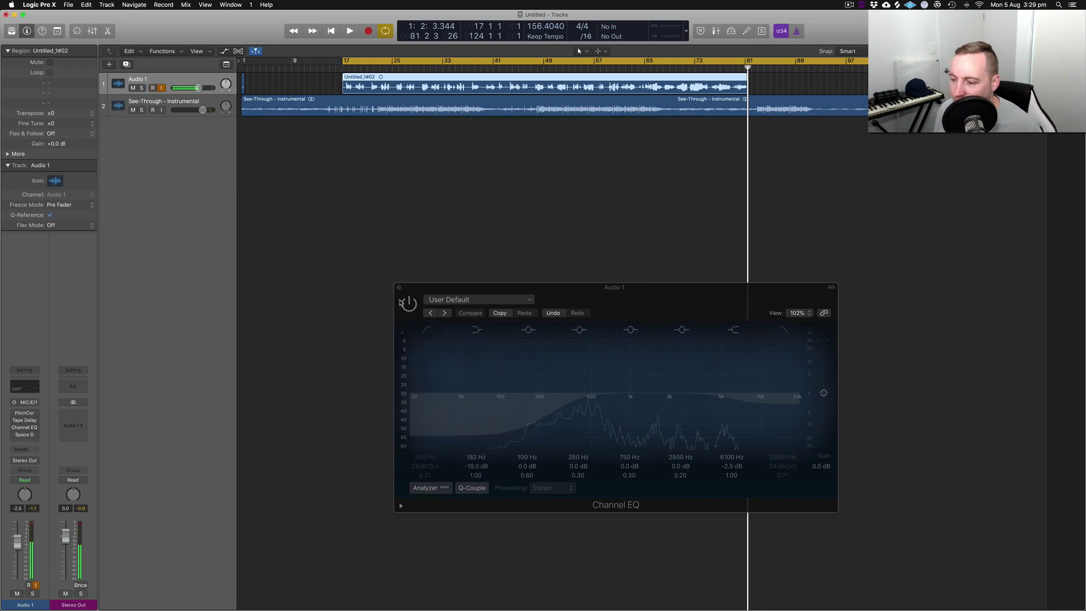
click(398, 288)
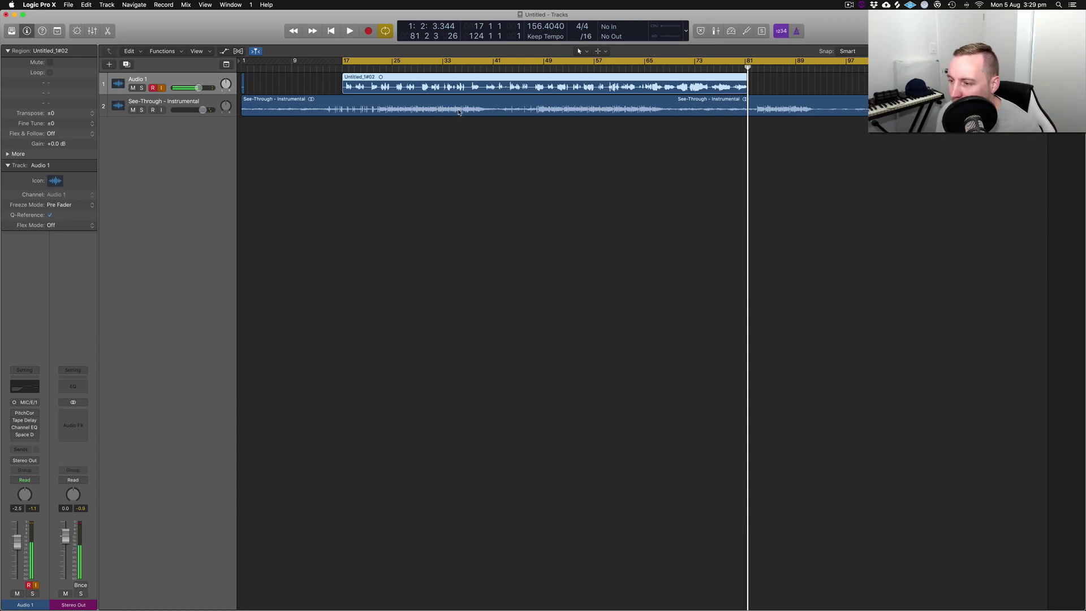
click(387, 68)
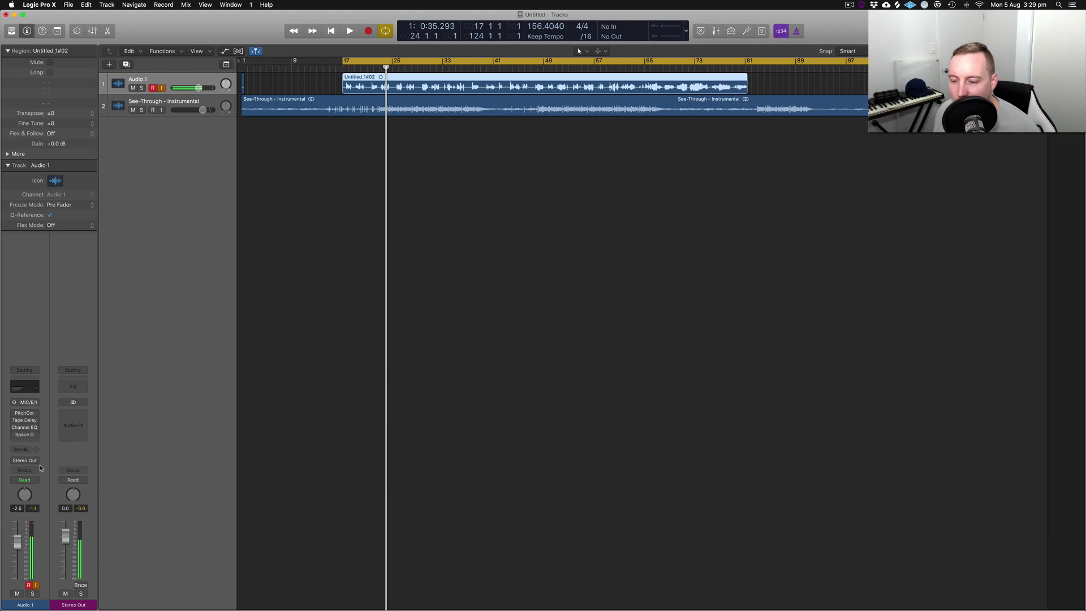
- Remove Pitch Correction, Tape Delay, Channel EQ and Space Designer from Audio 1's insert slots
click(36, 415)
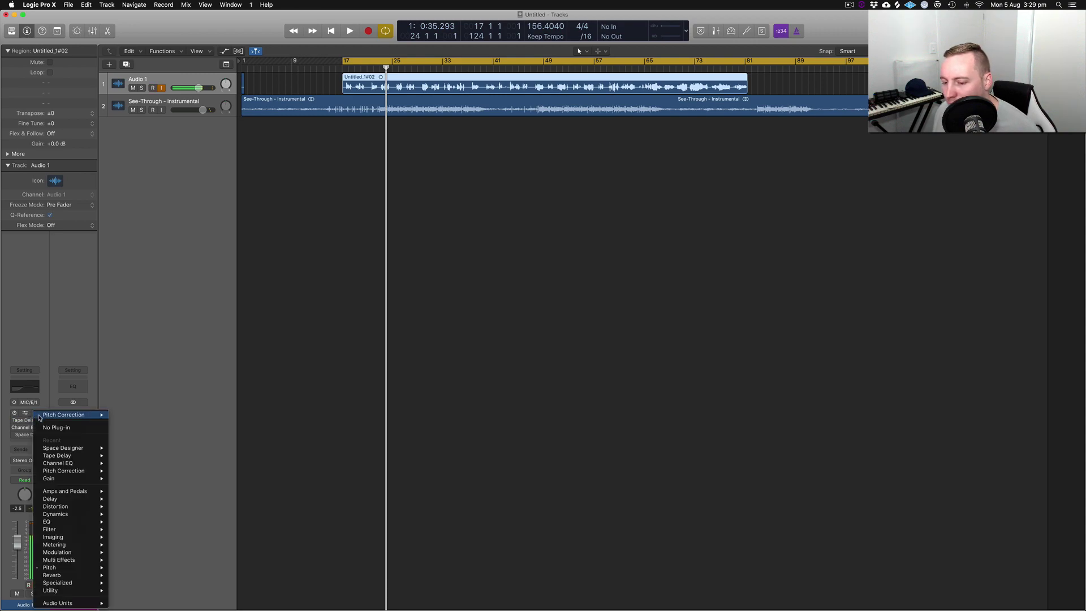
click(42, 427)
click(37, 421)
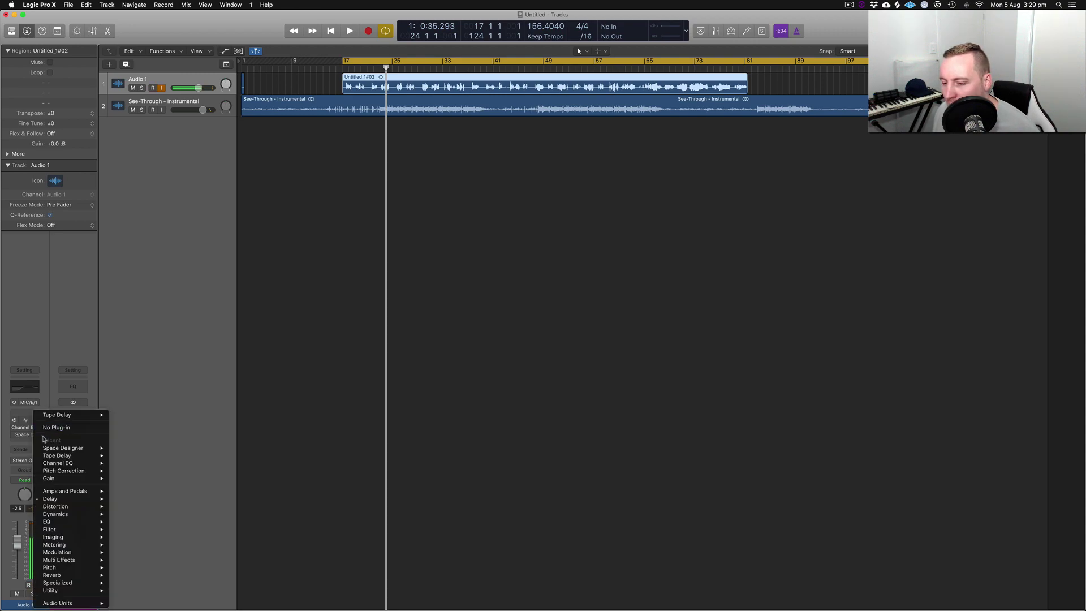
click(38, 428)
click(36, 429)
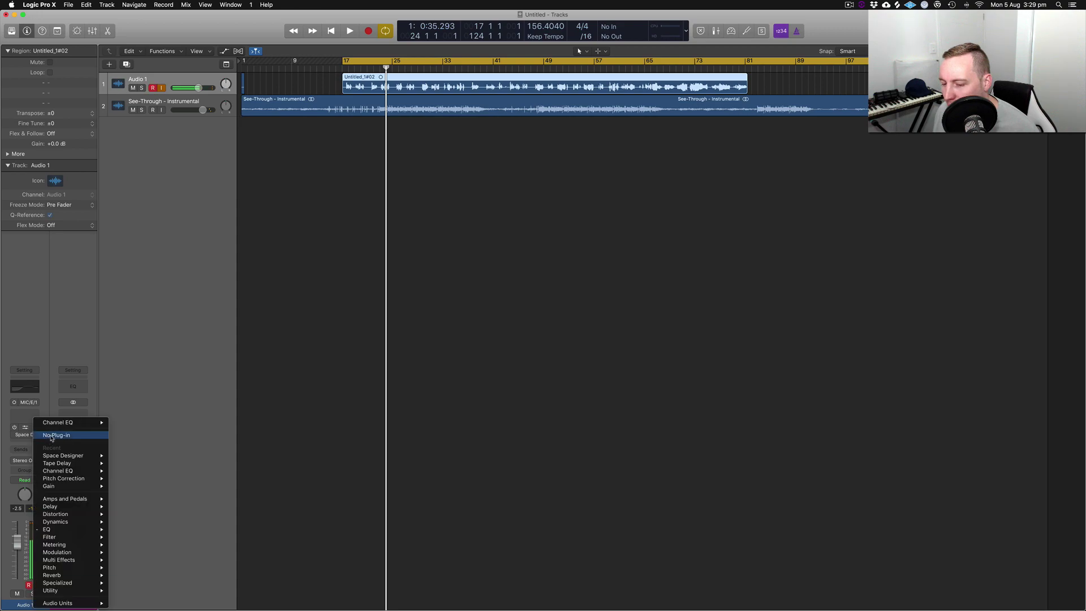
click(53, 446)
click(37, 436)
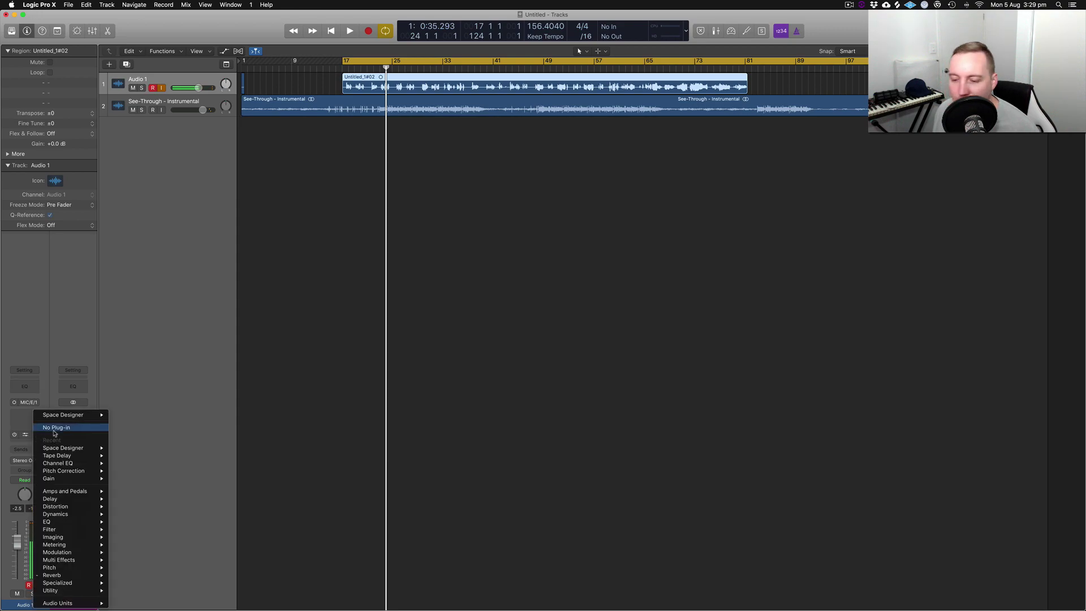
click(55, 428)
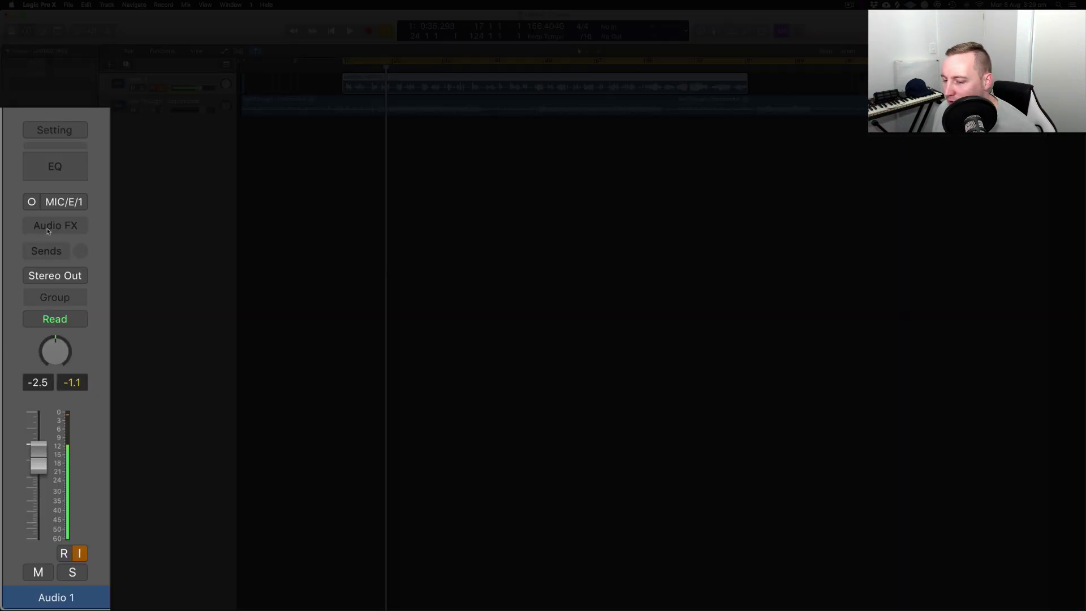
- Keep Input 1 (MIC/LINE/HIZ 1) as Audio 1's input and insert a mono Pitch Correction plug-in on the track
click(79, 202)
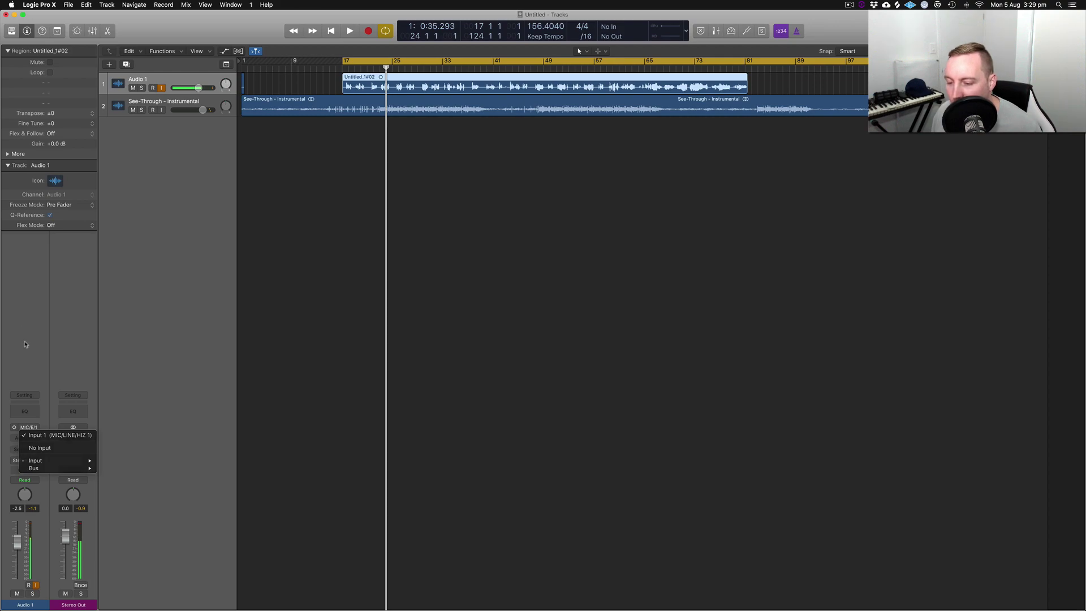
click(53, 437)
click(37, 440)
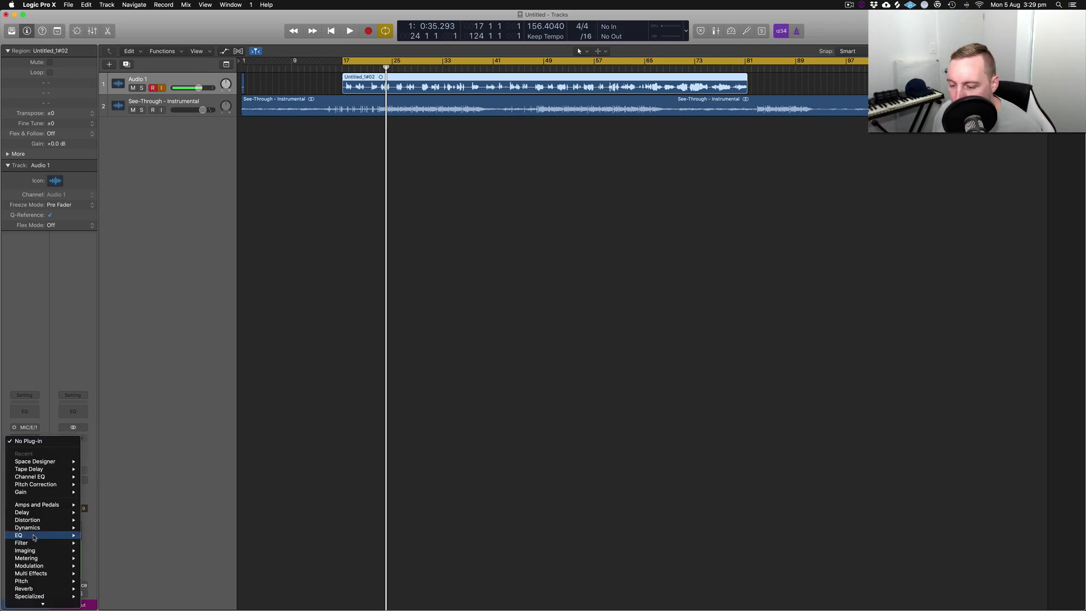
mouse_move(44, 486)
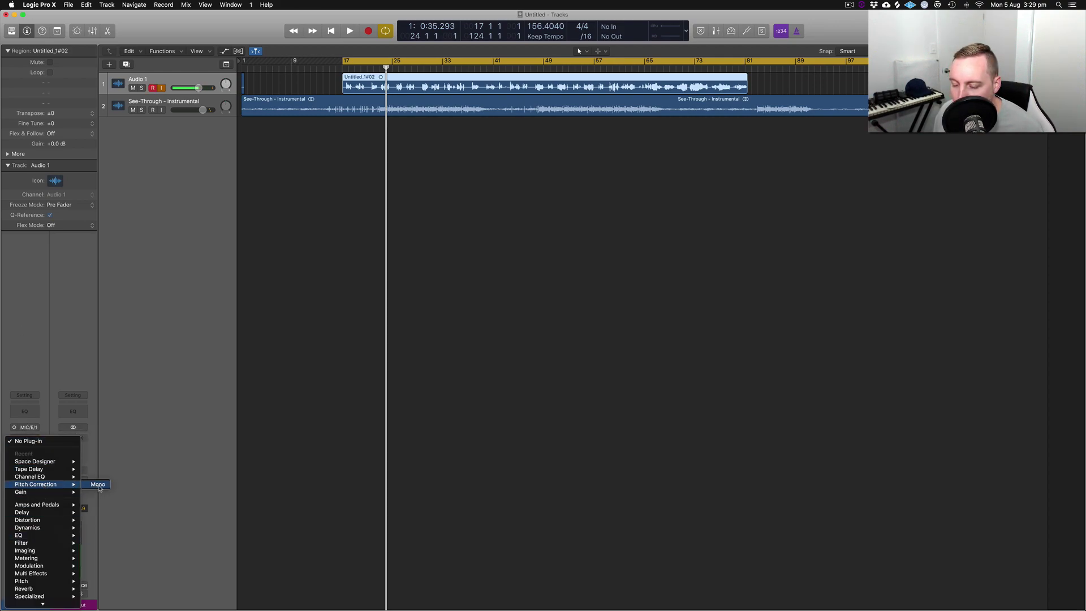
mouse_move(39, 567)
mouse_move(125, 569)
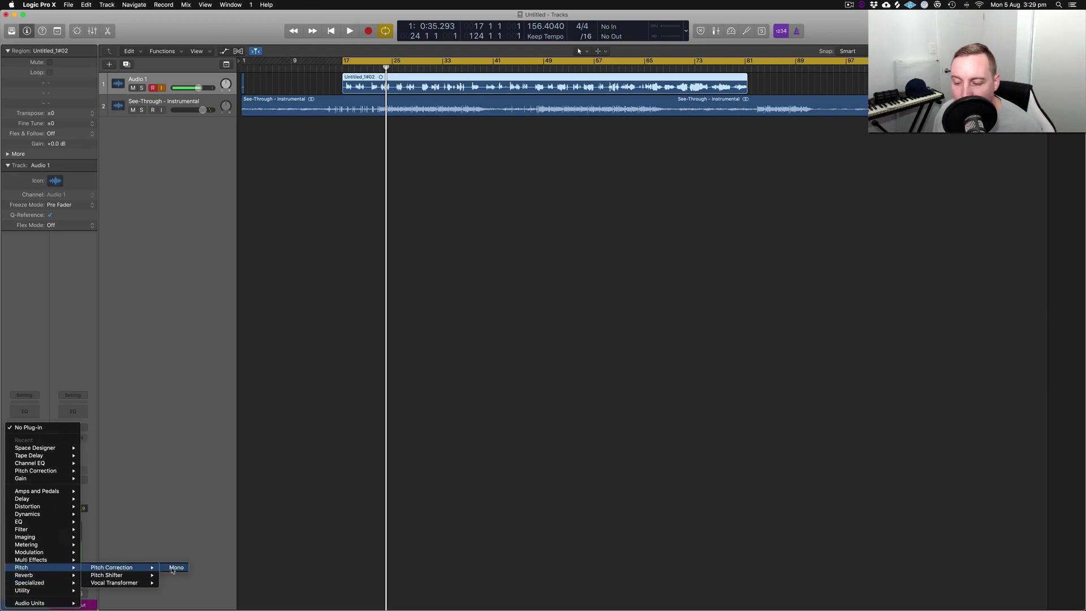
click(38, 472)
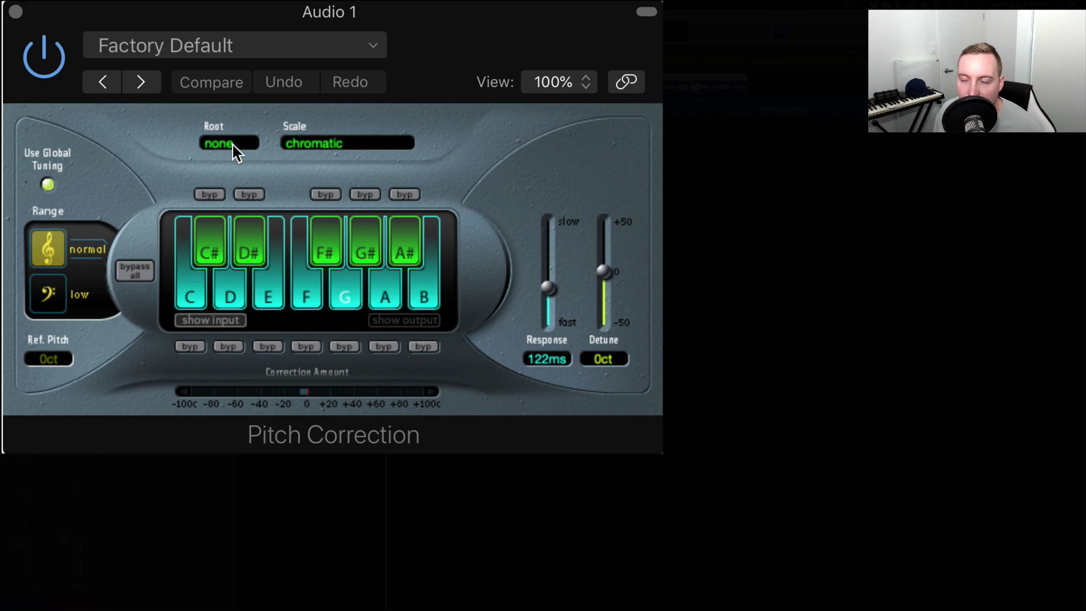
- Set the Pitch Correction scale to natural min scale and its root to C#
click(234, 148)
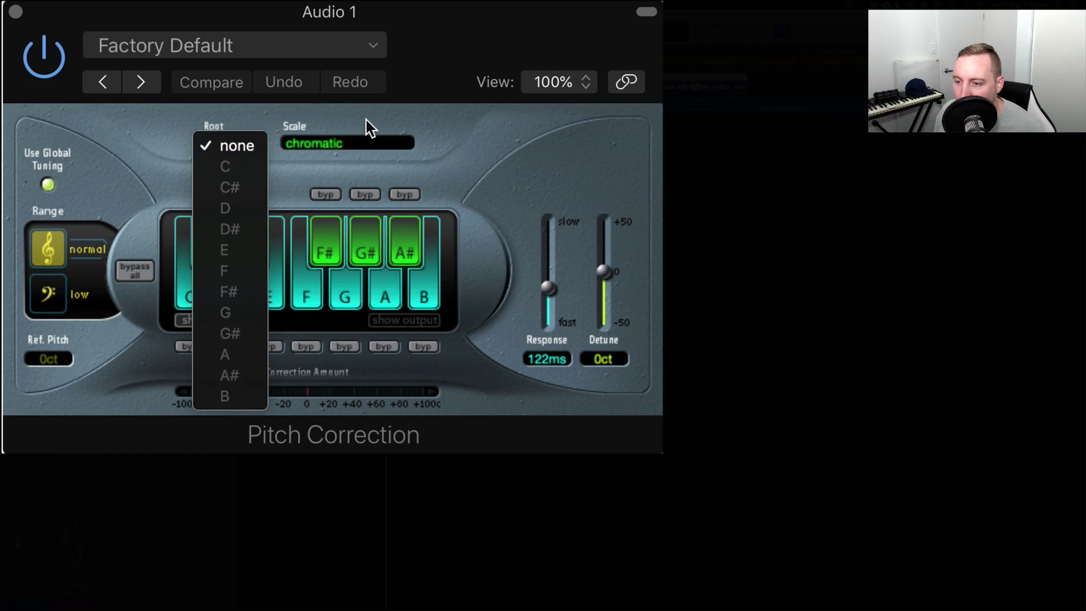
click(297, 146)
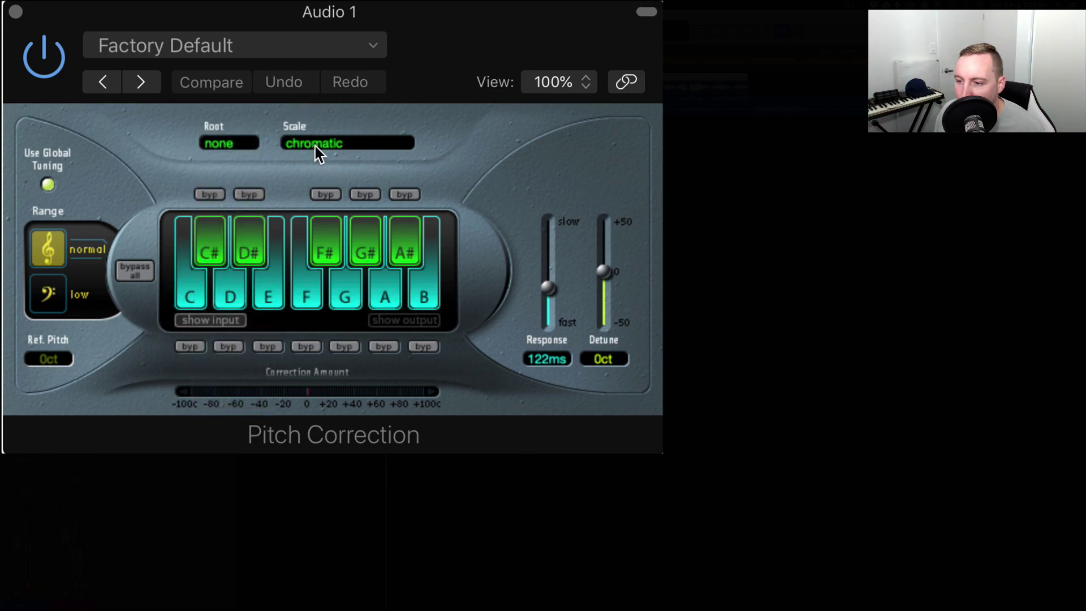
click(315, 146)
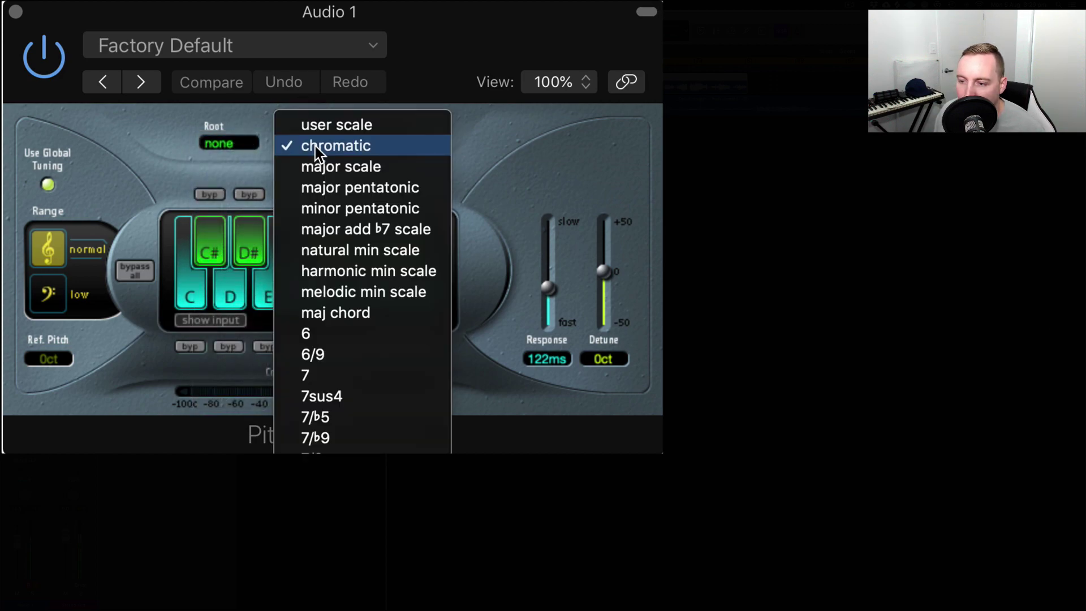
click(370, 258)
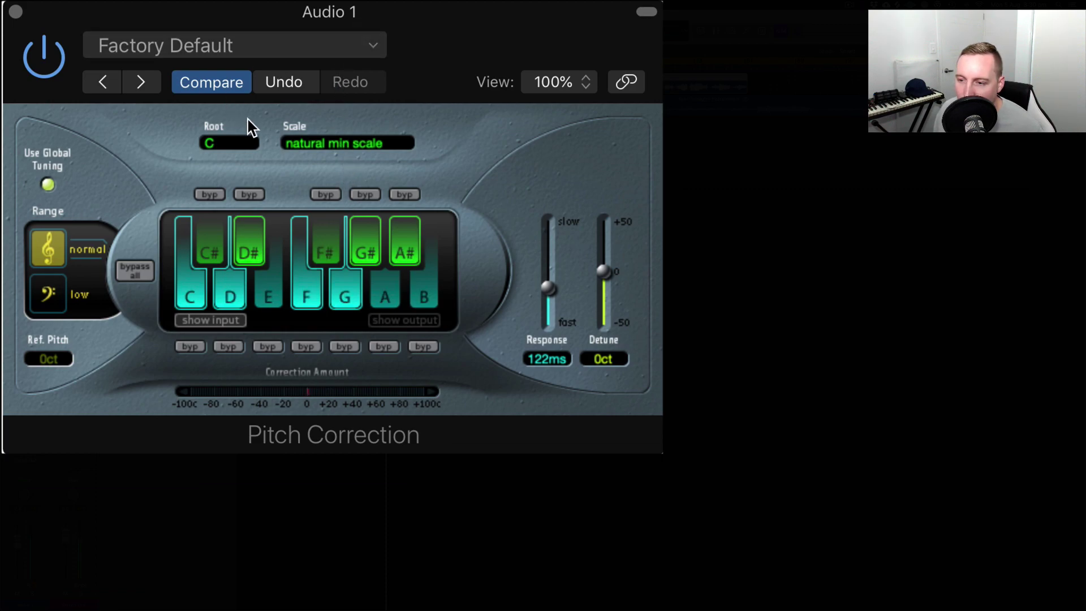
click(229, 143)
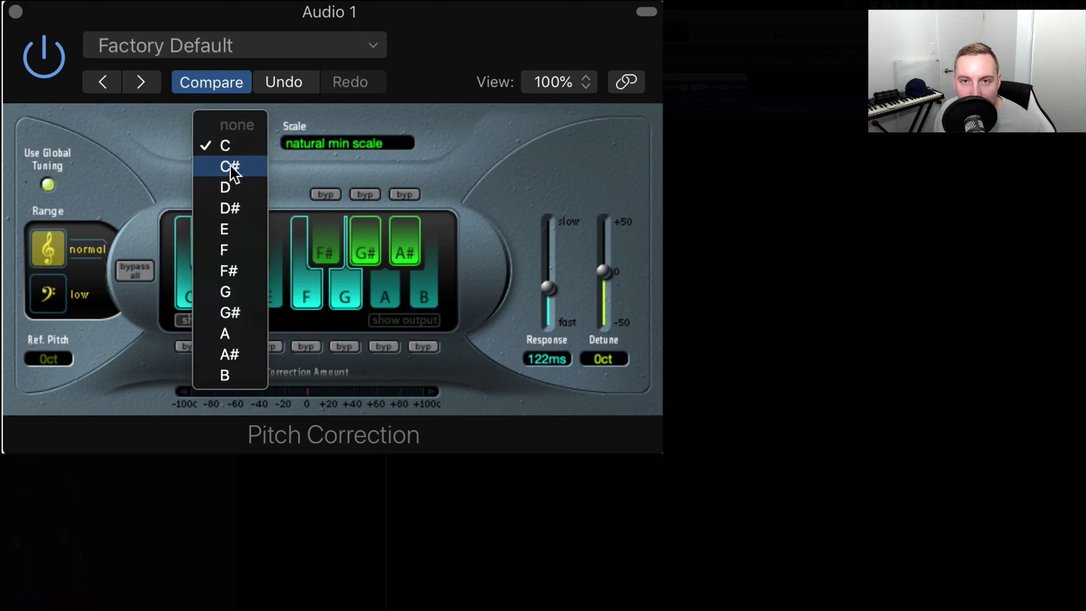
click(231, 165)
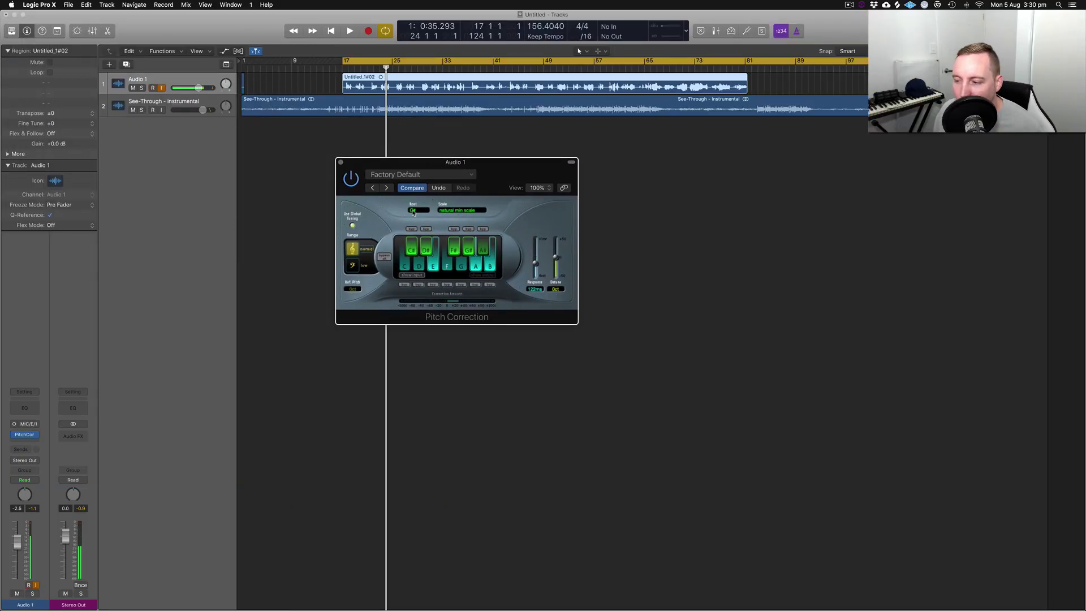
- Keep C# as the Pitch Correction root and set the response to its fastest value, 0.00 ms
click(413, 211)
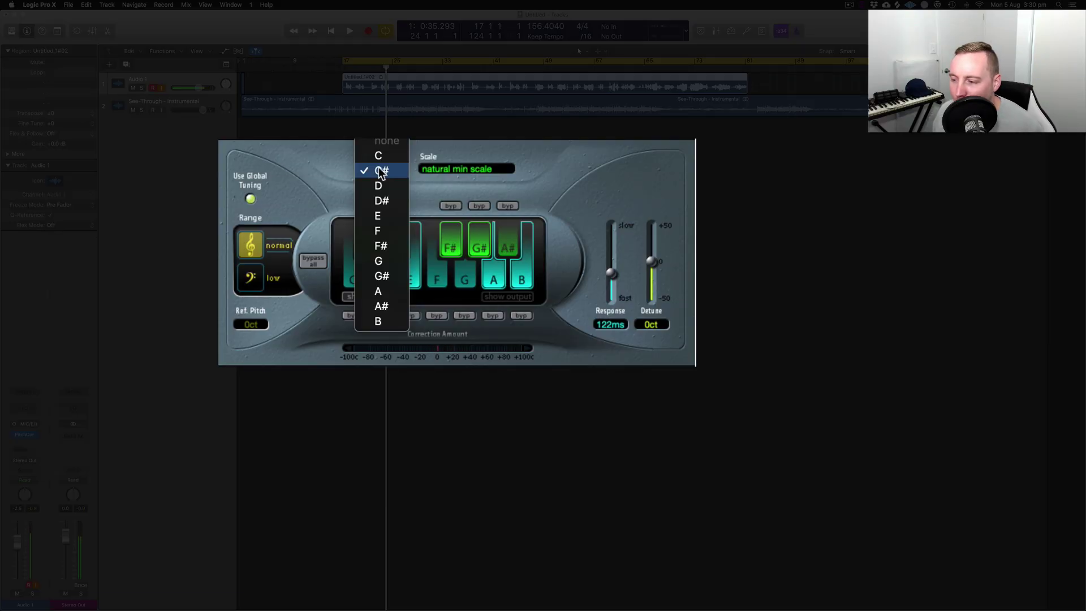
click(381, 172)
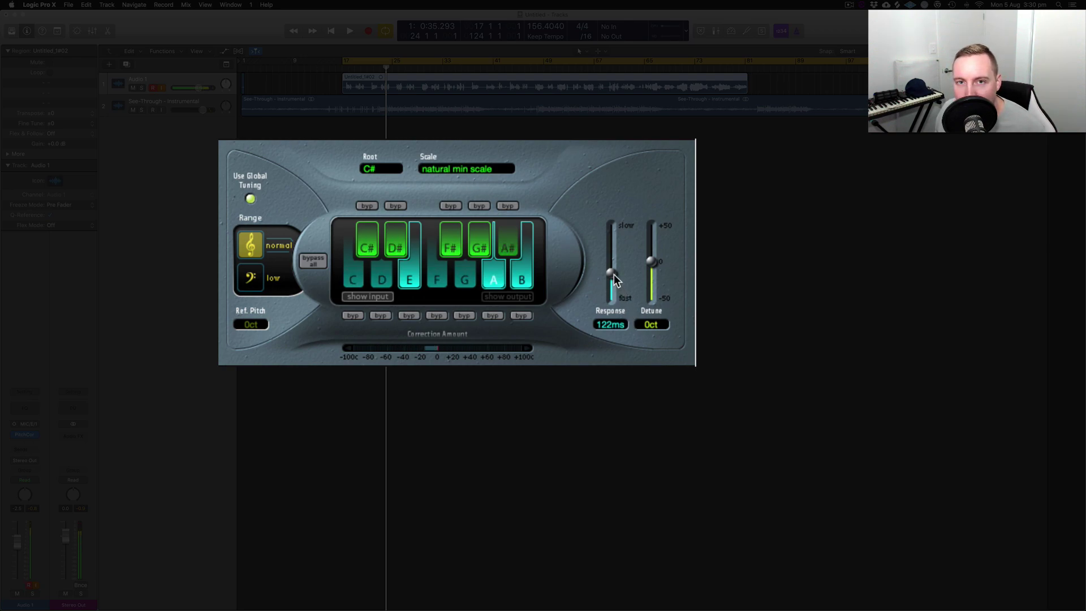
drag(613, 274, 613, 318)
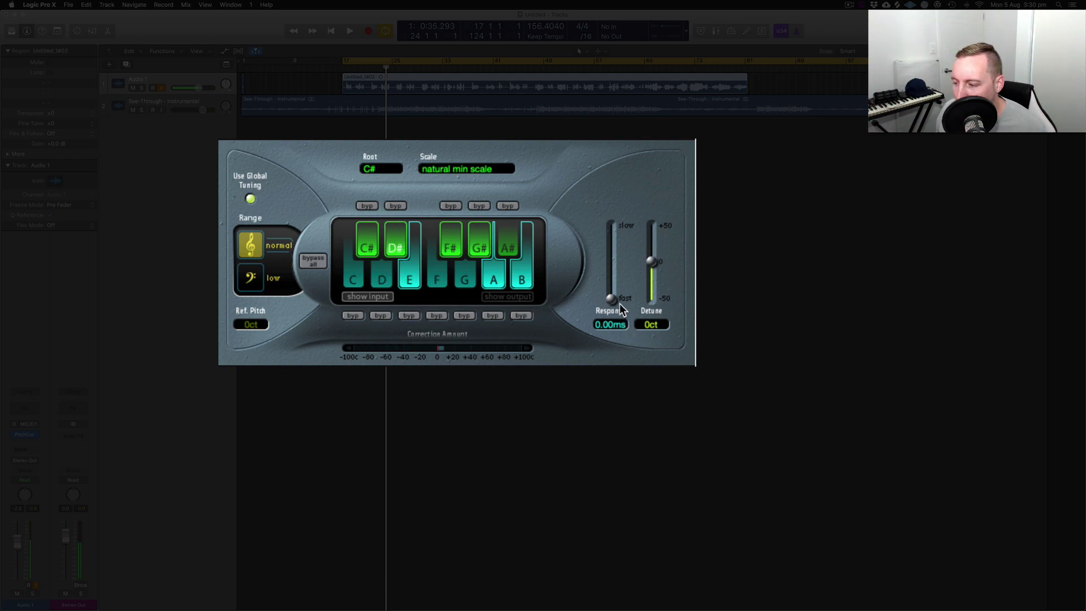
- Set the Pitch Correction response to about 14.8 ms and insert a Mono->Stereo Space Designer reverb on Audio 1
drag(612, 299, 613, 292)
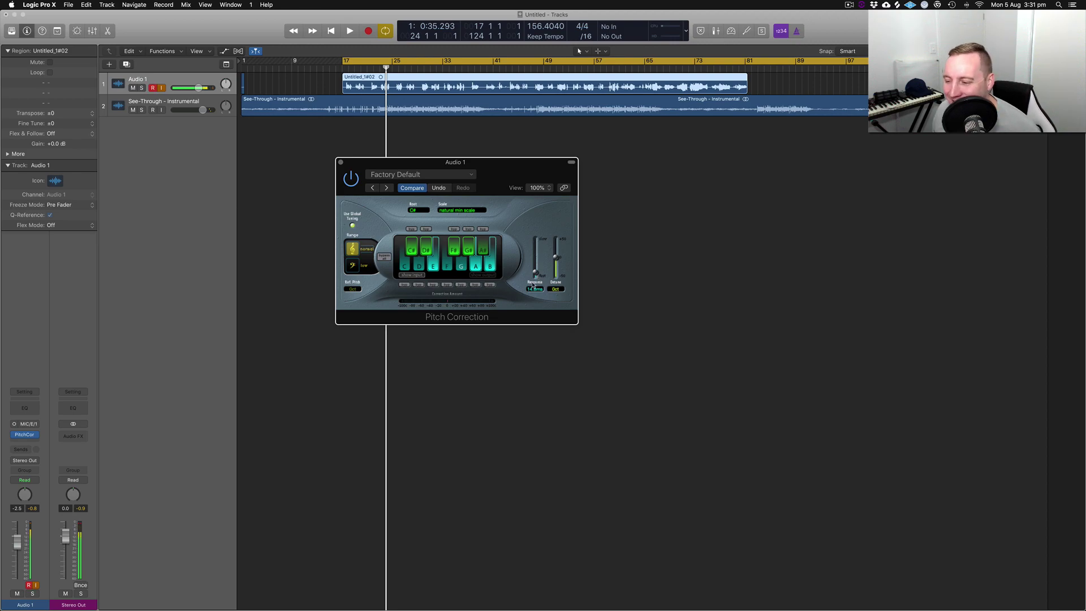
click(35, 440)
mouse_move(54, 480)
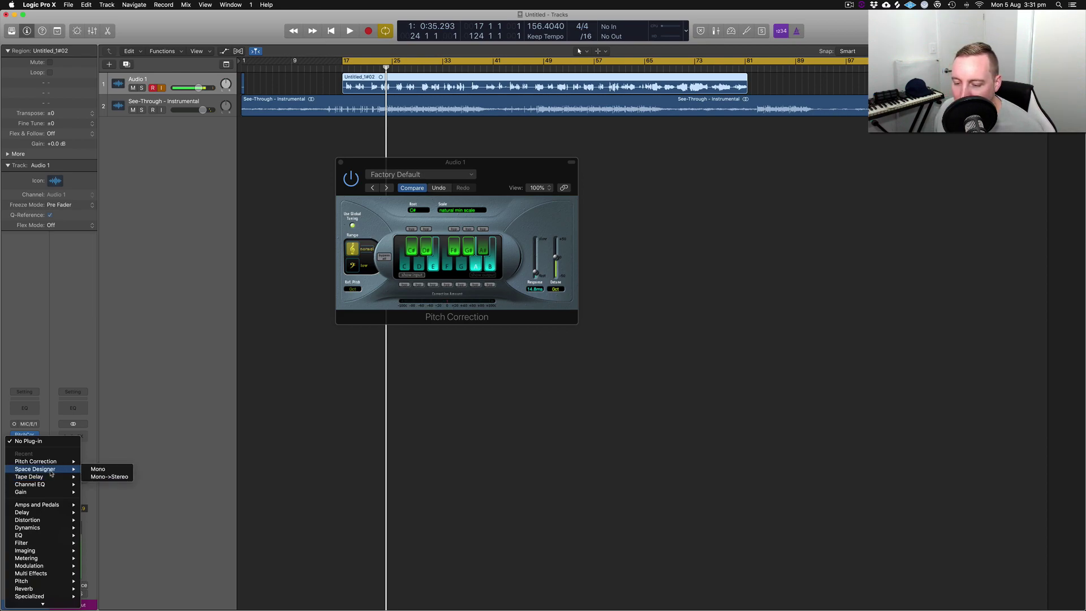
mouse_move(40, 575)
mouse_move(105, 604)
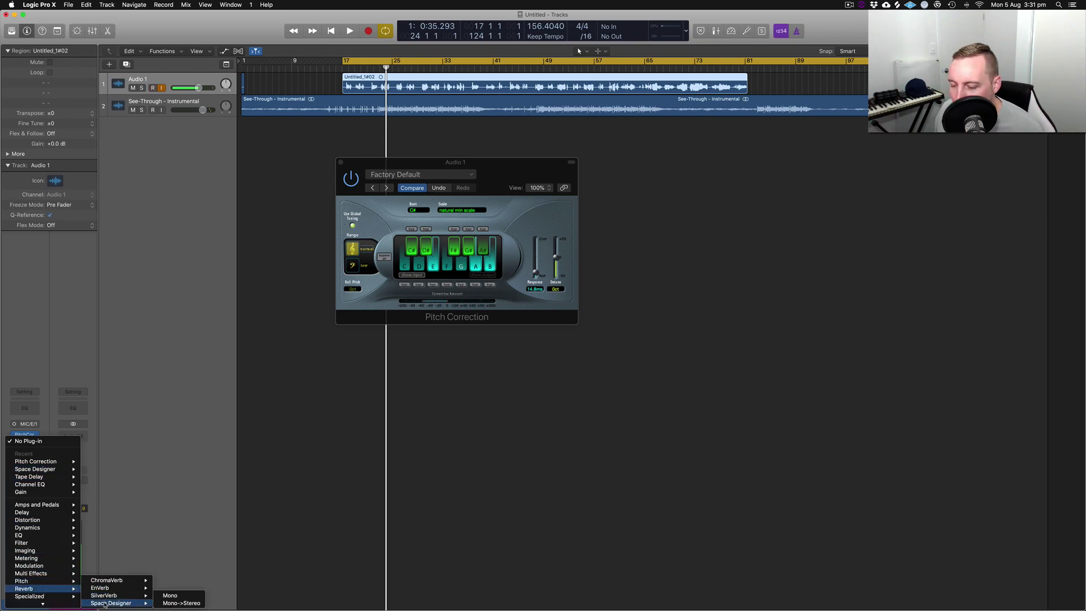
click(175, 603)
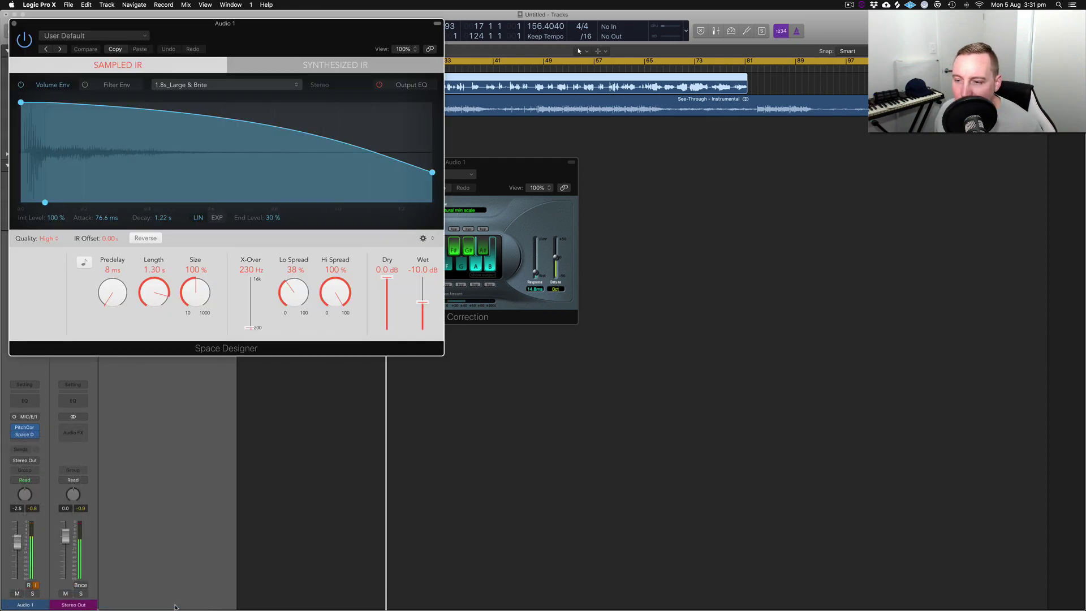
- Load the 02.3s Nice Plate preset from the large-space plate reverbs in Space Designer
drag(221, 29, 484, 83)
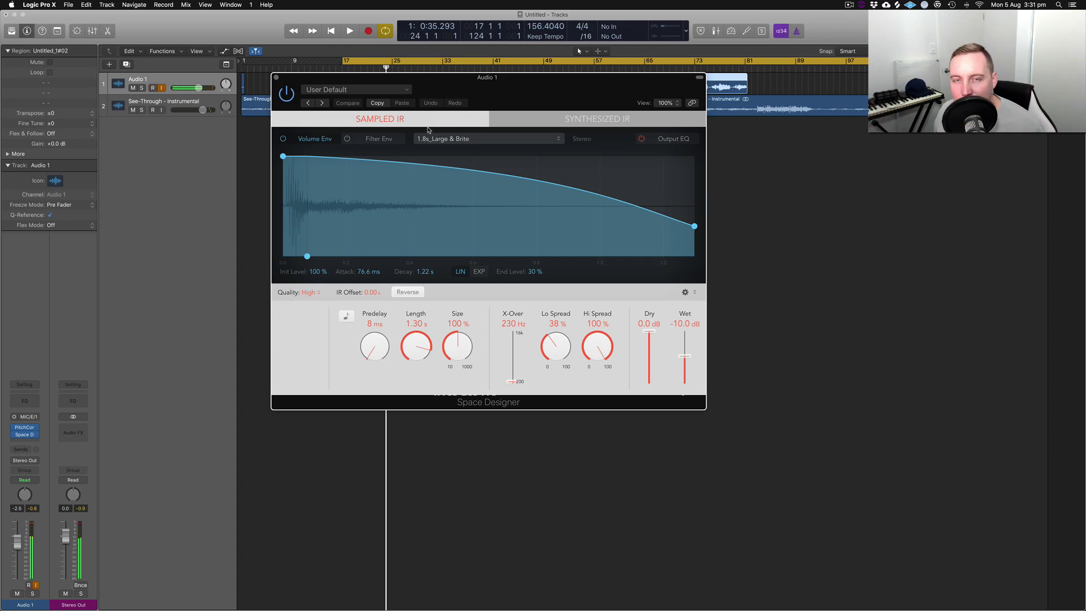
click(364, 90)
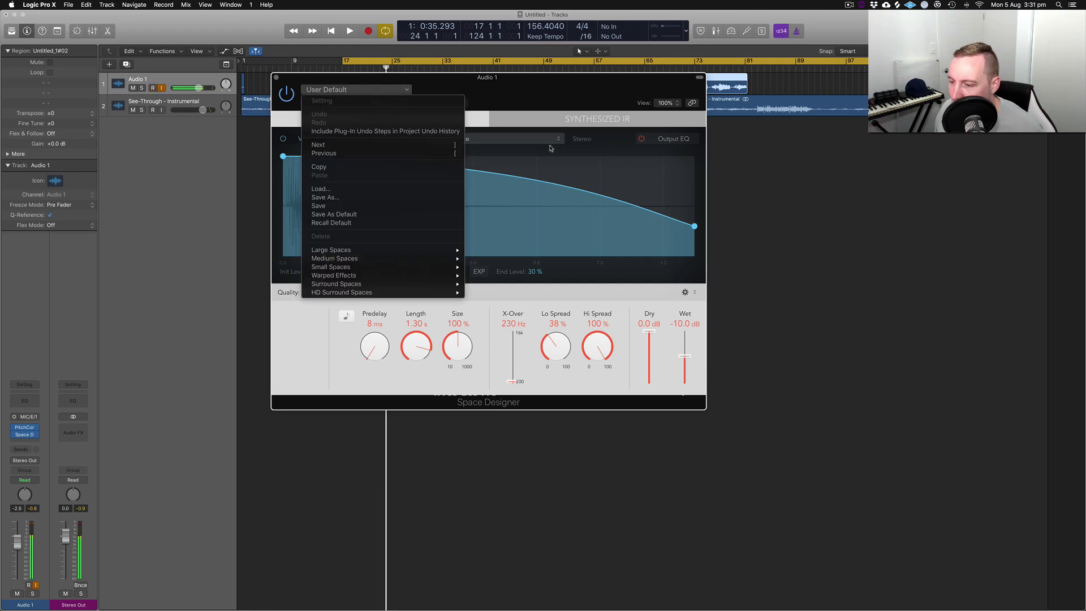
mouse_move(364, 250)
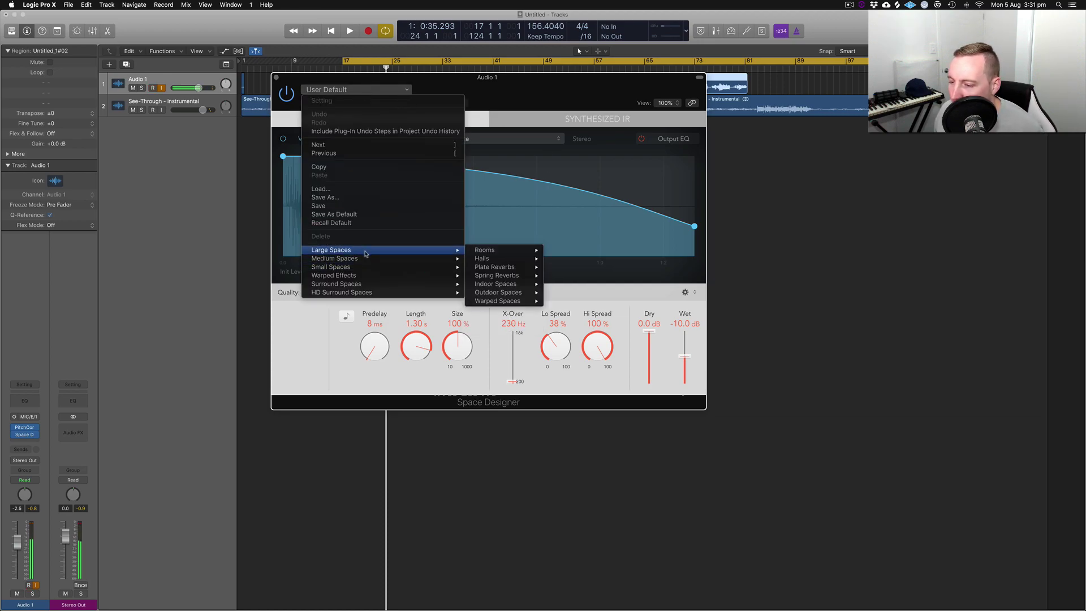
mouse_move(504, 267)
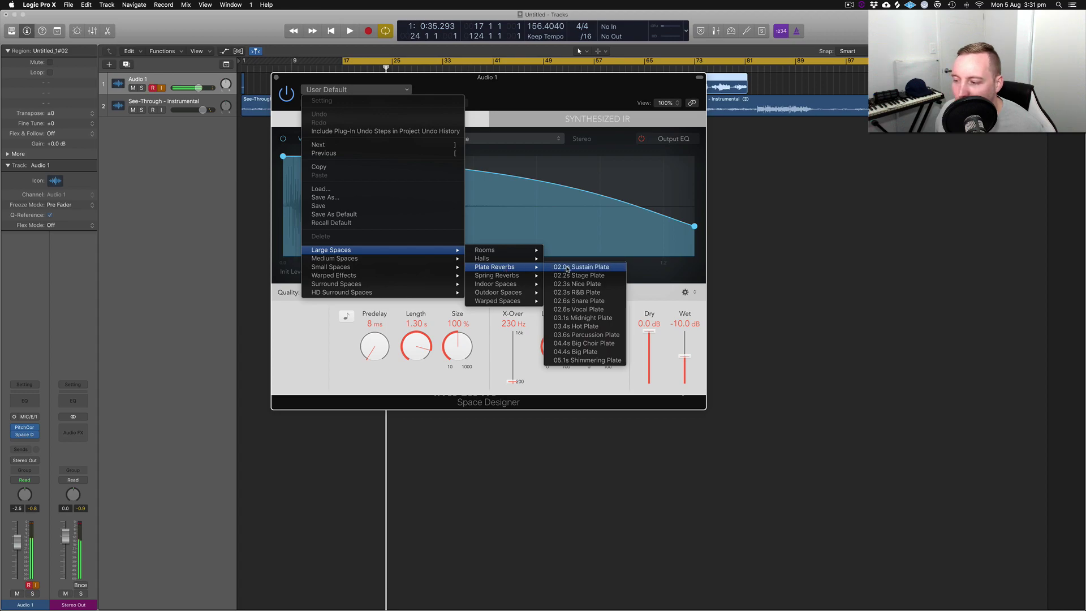
click(599, 284)
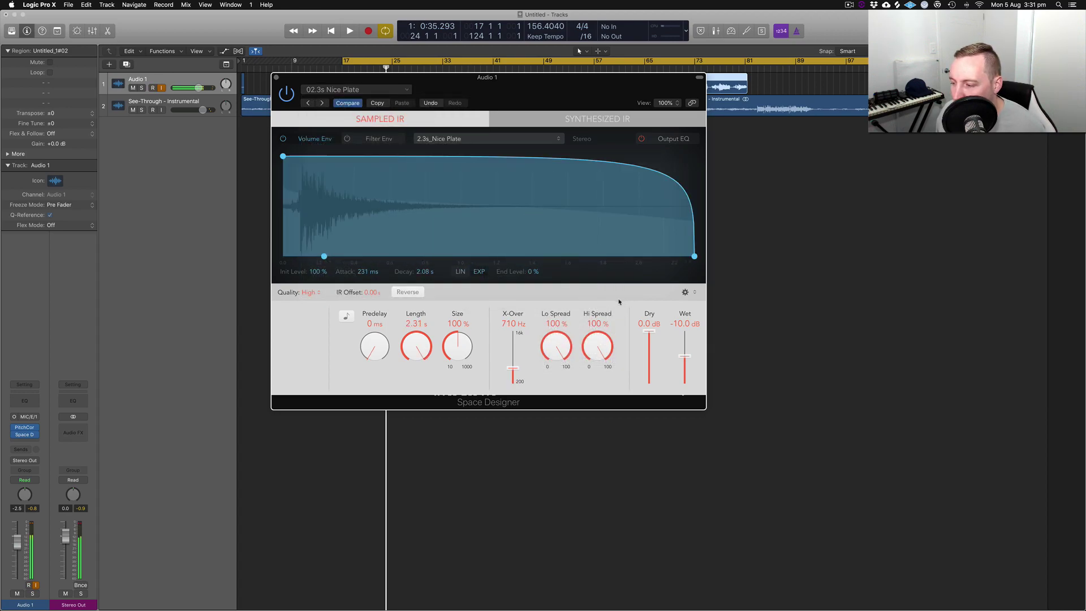
- Try the reversed impulse response in Space Designer and lower its wet level to -33 dB
drag(685, 356, 684, 367)
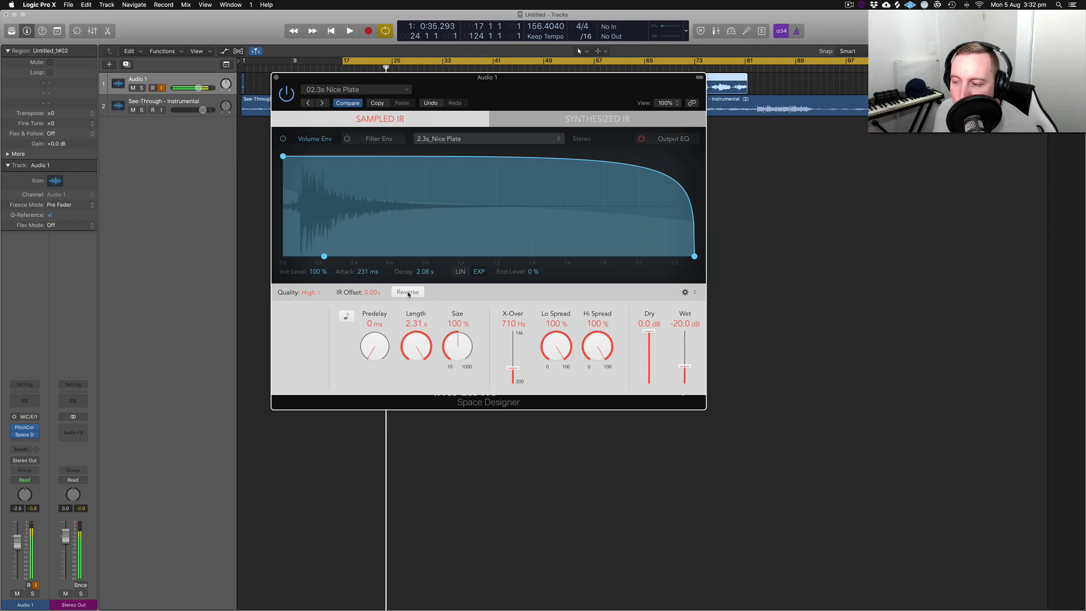
click(408, 292)
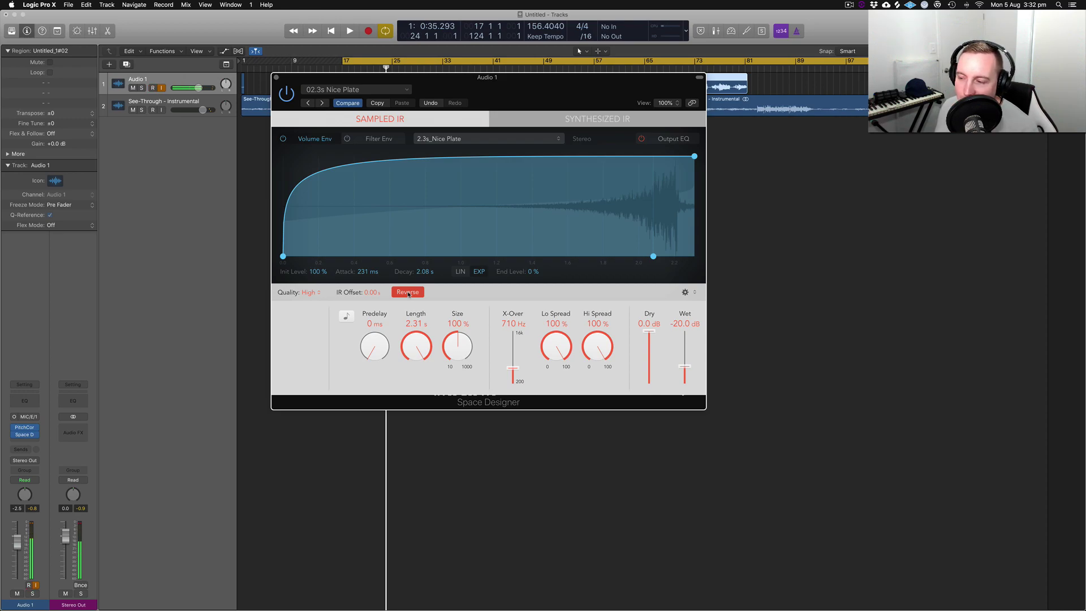
click(408, 292)
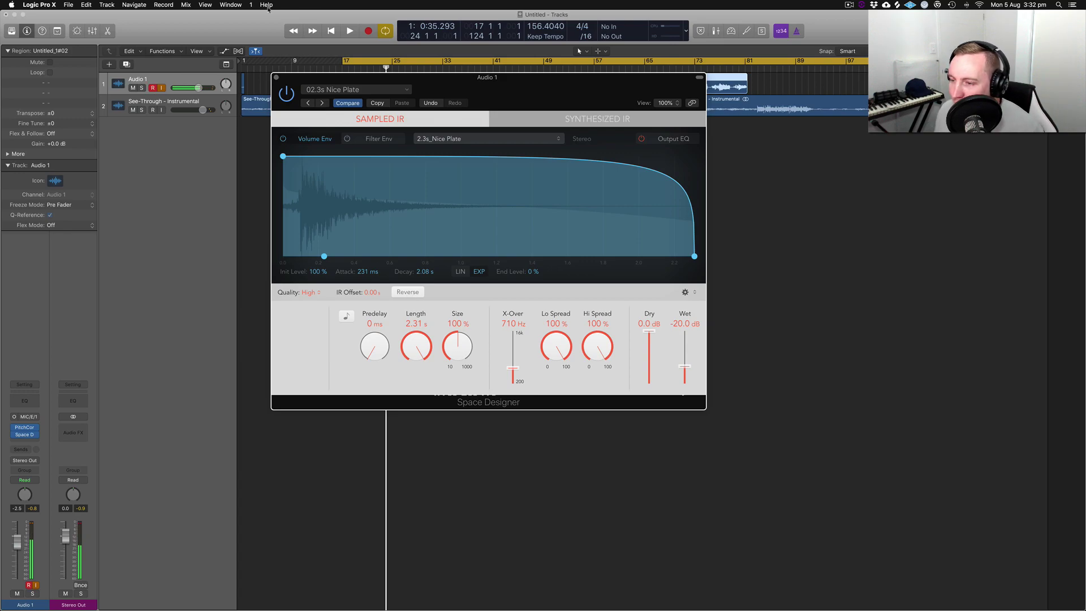
drag(687, 367, 689, 375)
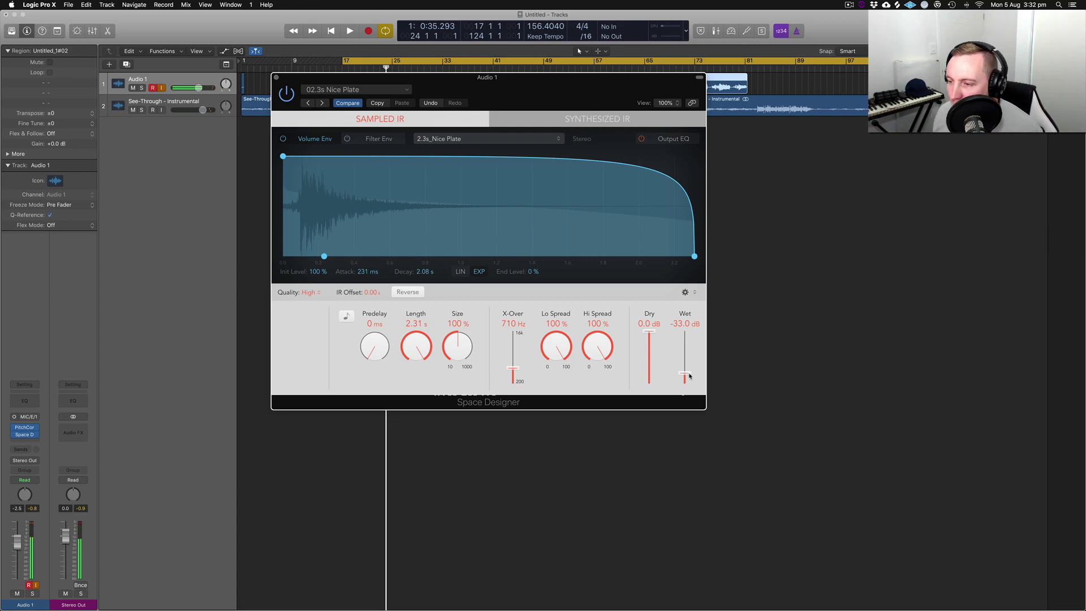
- Toggle Space Designer's bypass off and on for comparison and enable Low Latency Mode
click(15, 434)
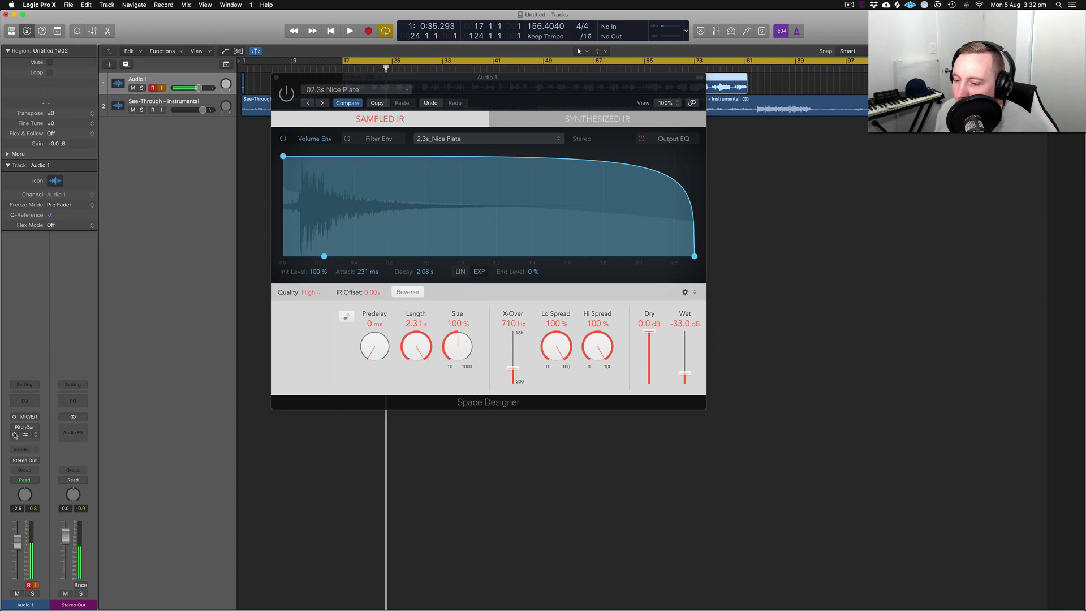
click(14, 434)
click(729, 30)
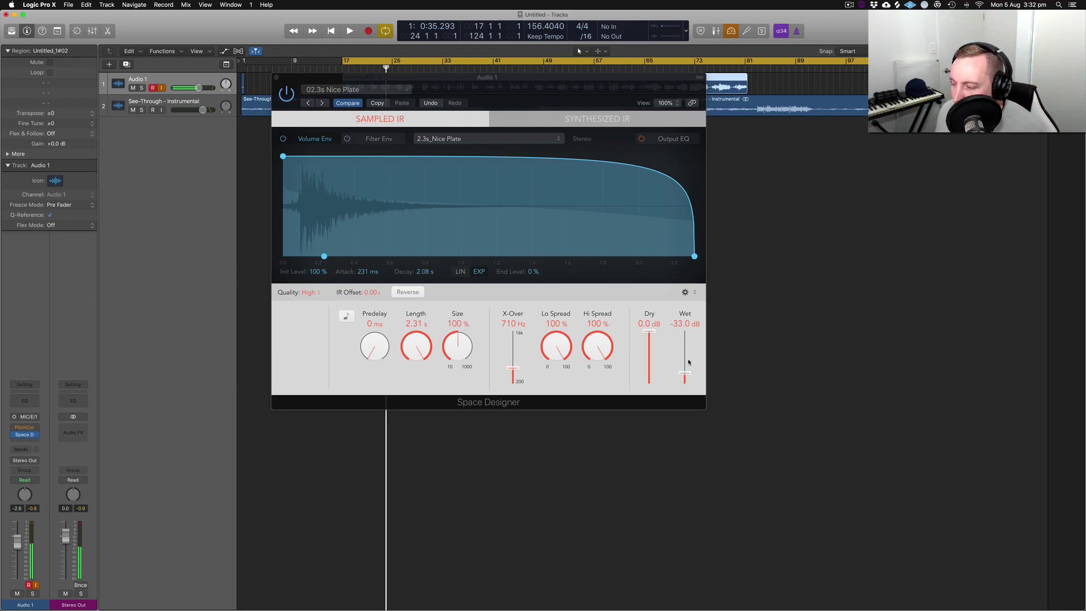
- Audition the reversed Nice Plate impulse response against the playing track with the wet level raised to -16 dB
drag(685, 378, 681, 382)
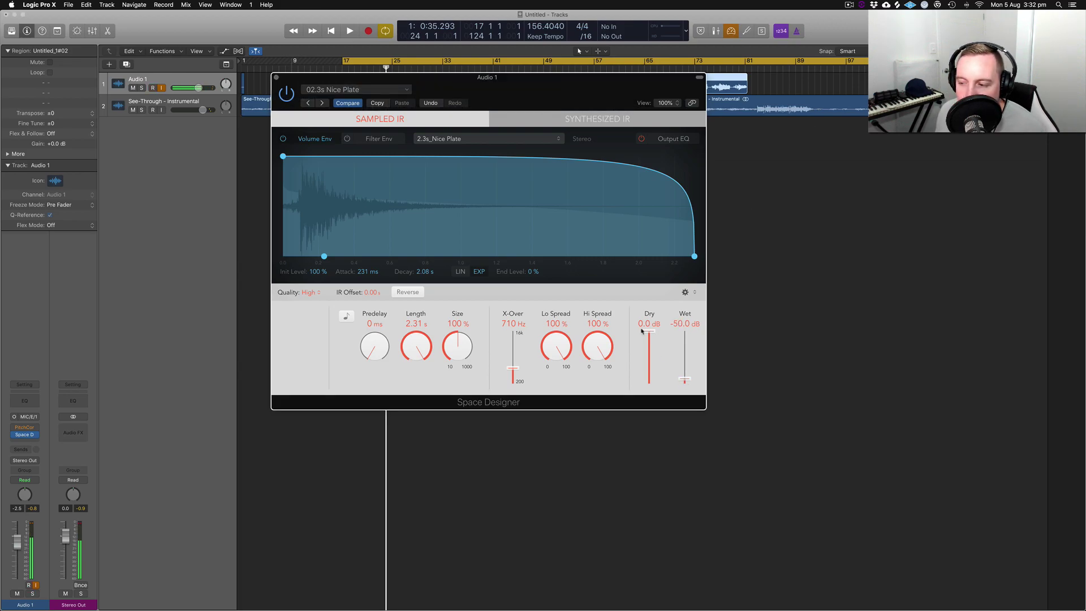
click(407, 291)
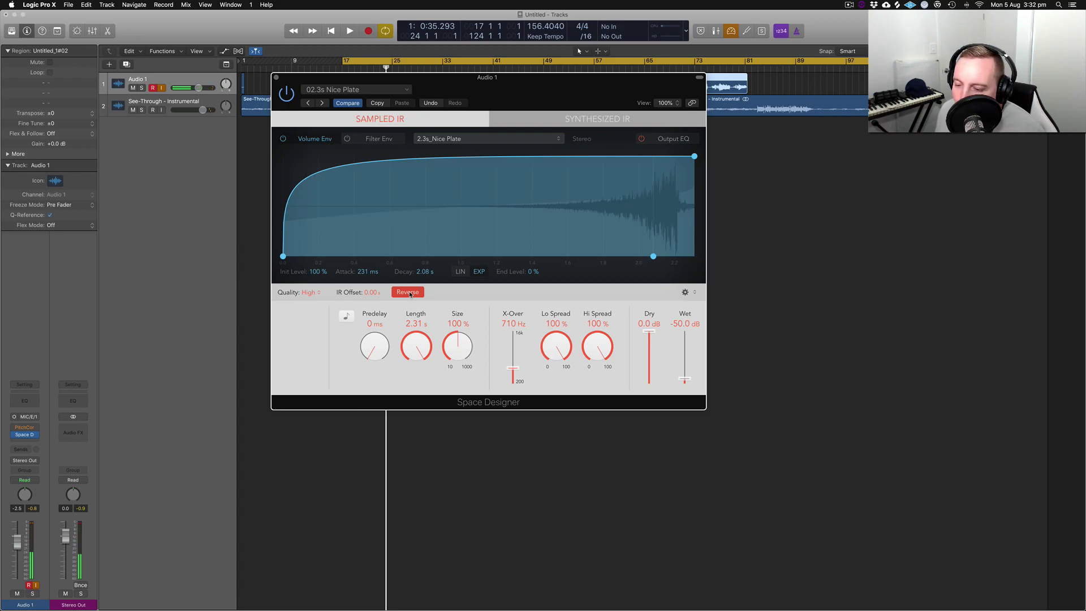
drag(685, 379, 685, 364)
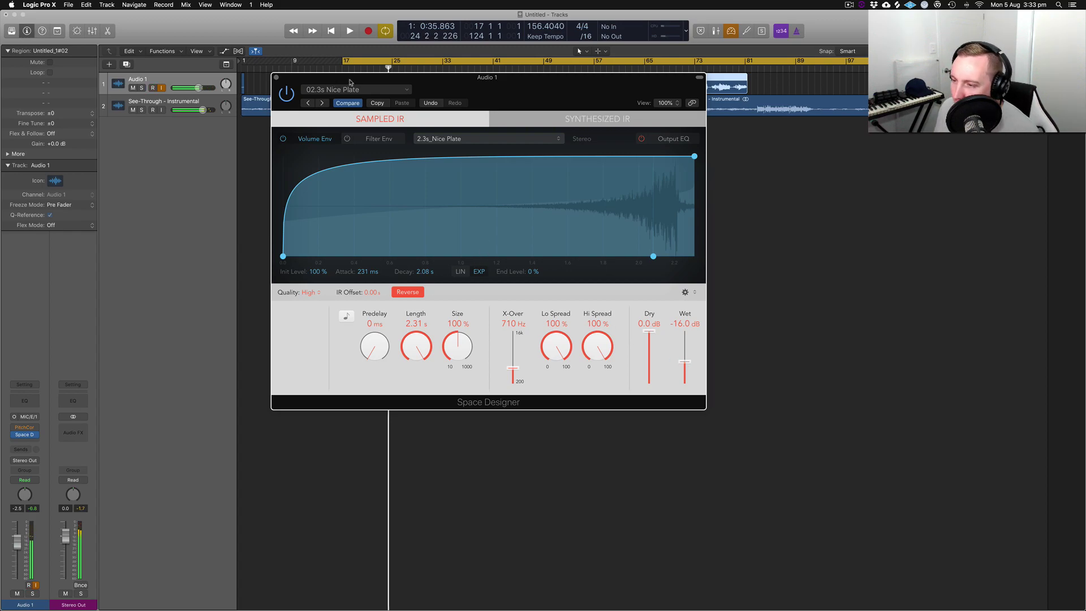
key(space)
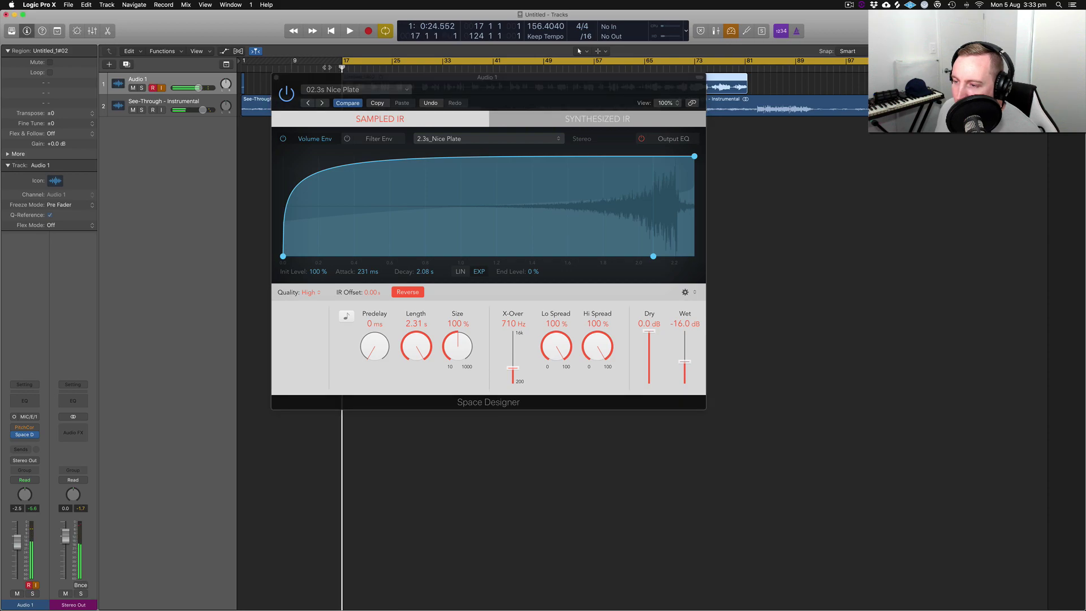
- Turn off the impulse response reversal, set Space Designer's wet level to -36 dB, and bring the Pitch Correction window forward
click(407, 291)
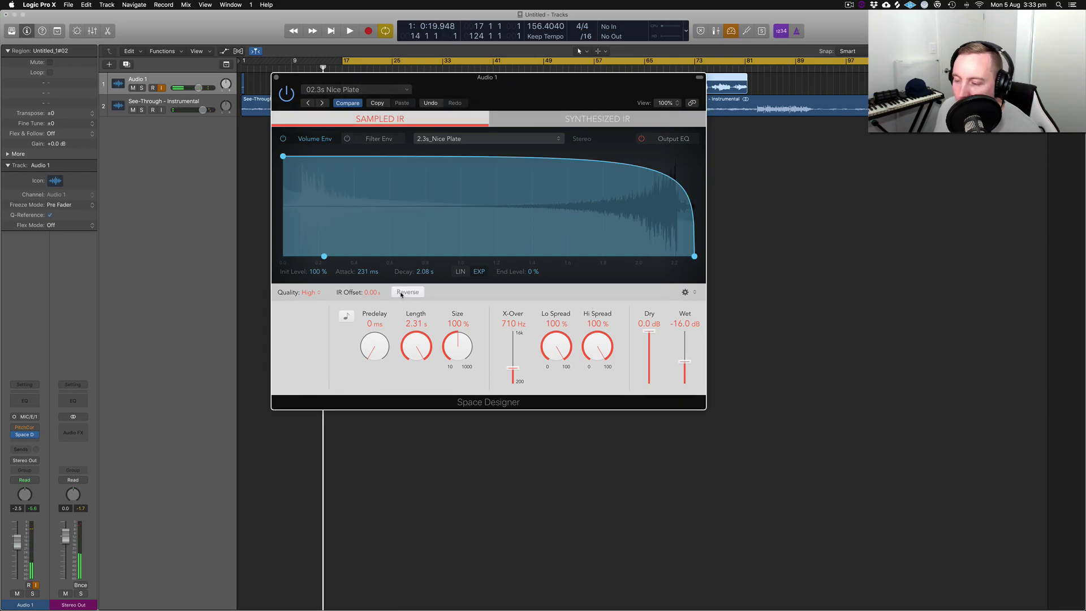
drag(685, 362, 685, 374)
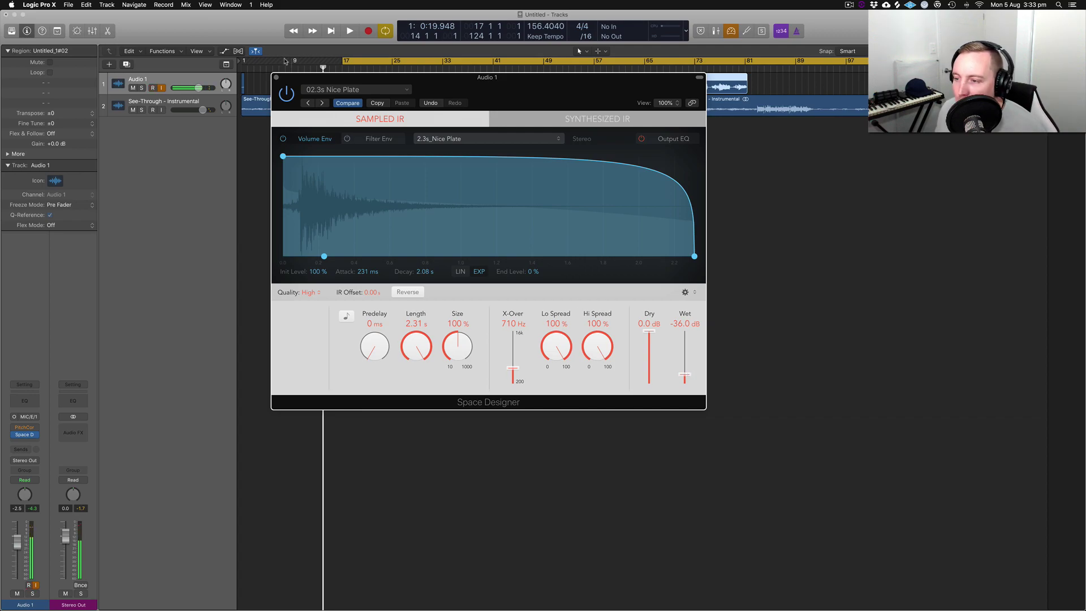
drag(383, 80, 496, 148)
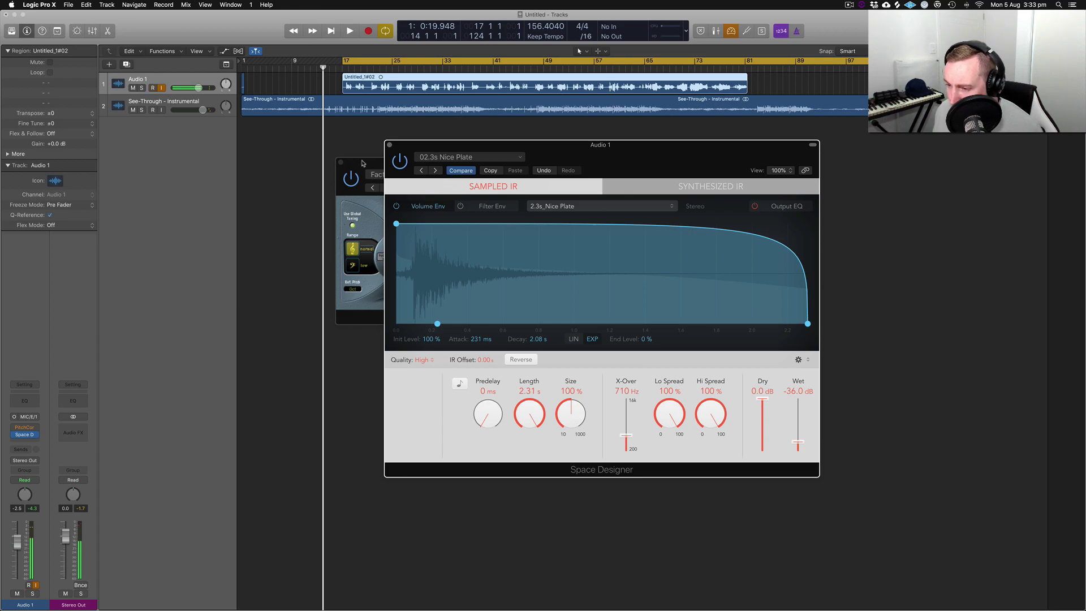
click(340, 171)
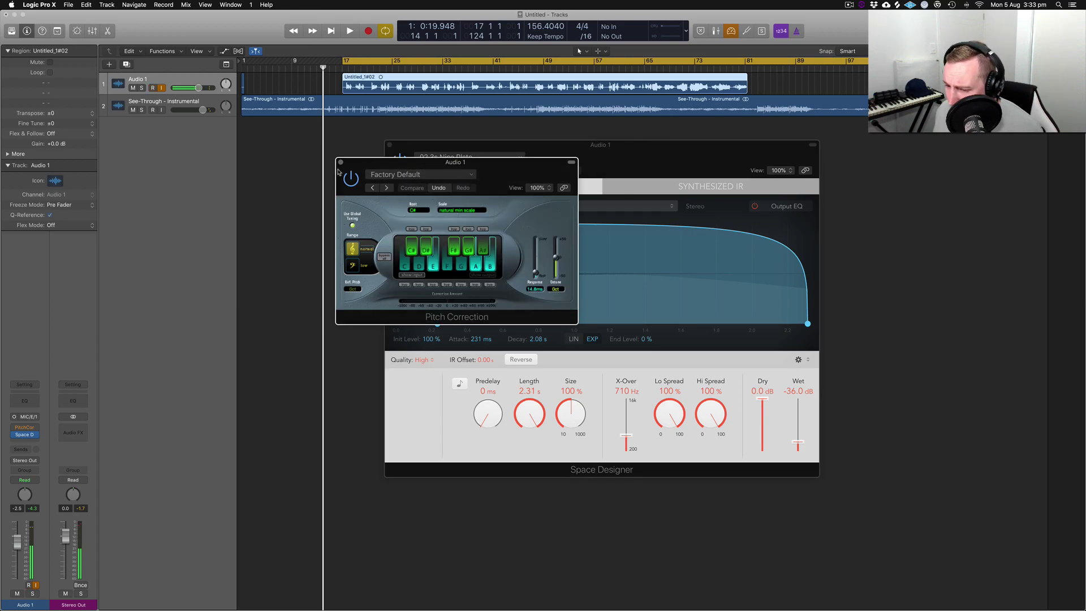
- Insert Tape Delay on Audio 1 with output levels of 100% dry and 12% wet, and close the Space Designer window
click(25, 442)
mouse_move(38, 477)
click(97, 481)
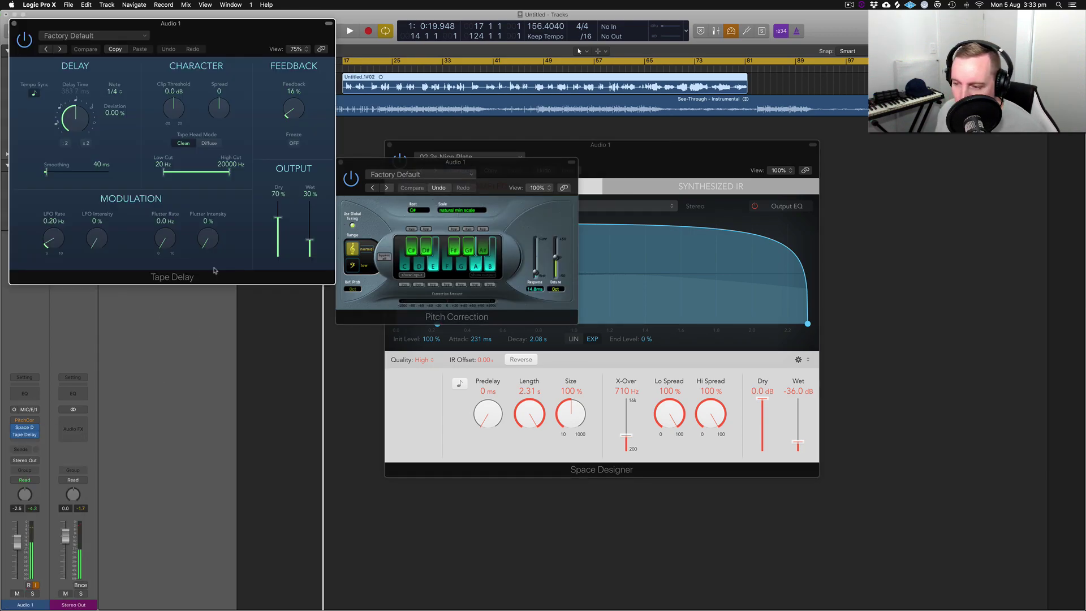
drag(278, 219, 278, 202)
drag(310, 242, 310, 252)
click(627, 164)
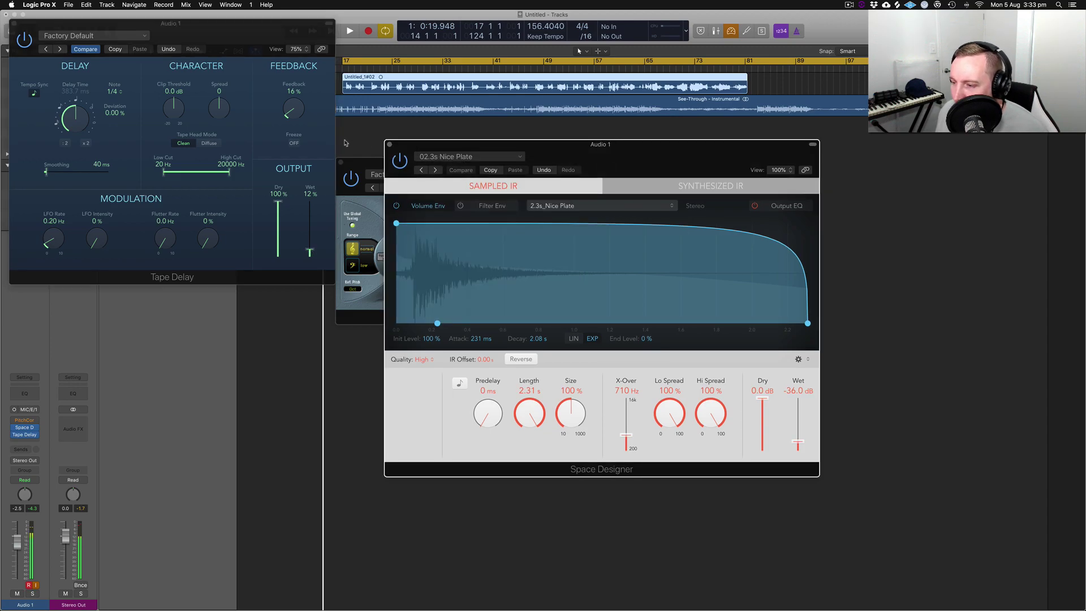
click(389, 144)
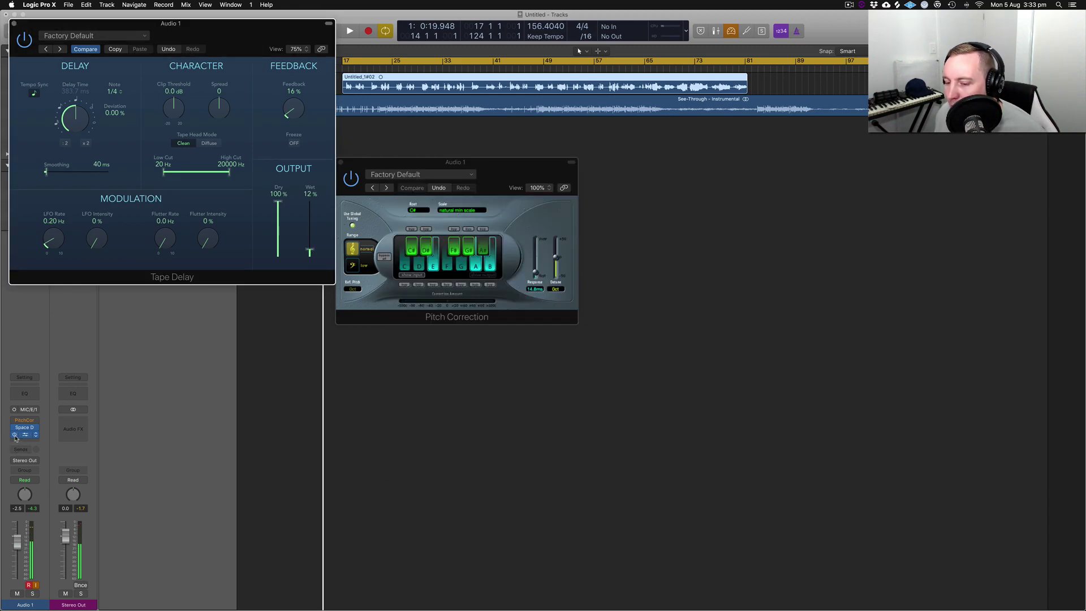
- Compare the vocal with Tape Delay bypassed and active, and lower the delay's wet output to 6%
click(84, 421)
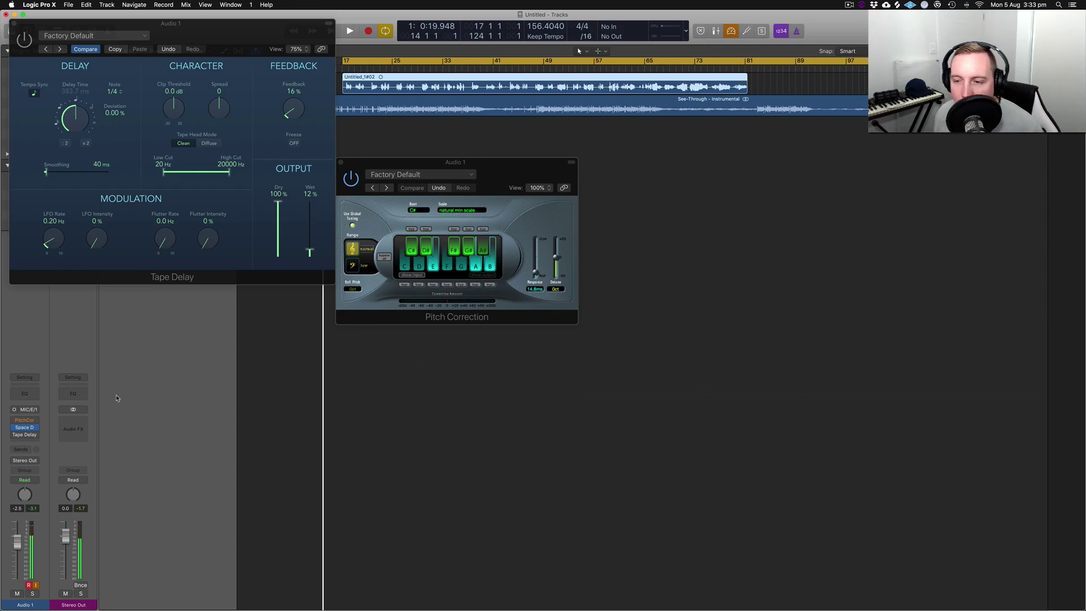
click(205, 36)
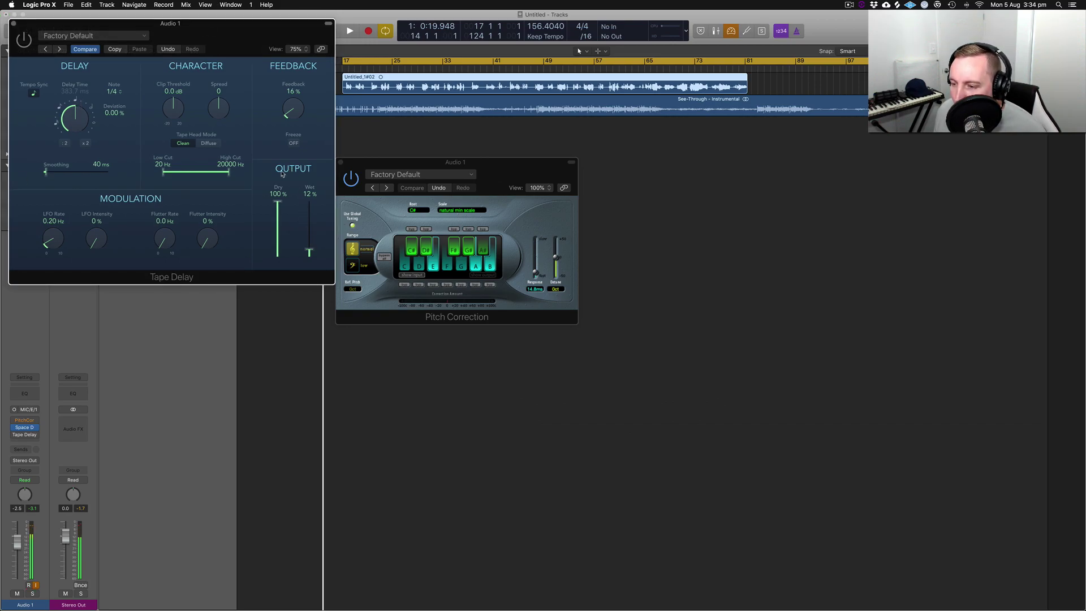
drag(309, 253, 310, 250)
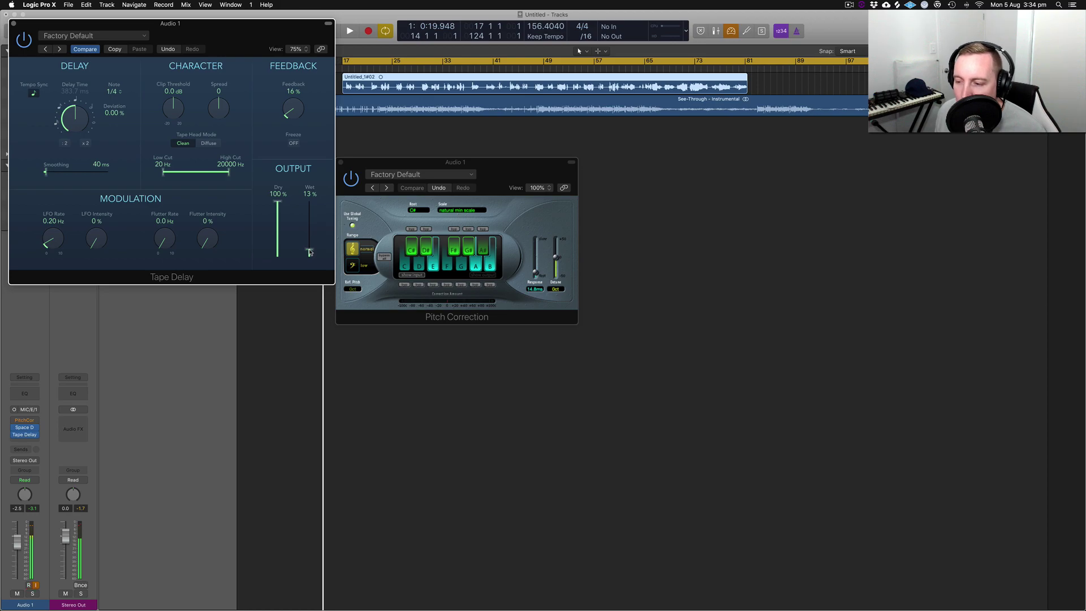
drag(309, 253, 309, 255)
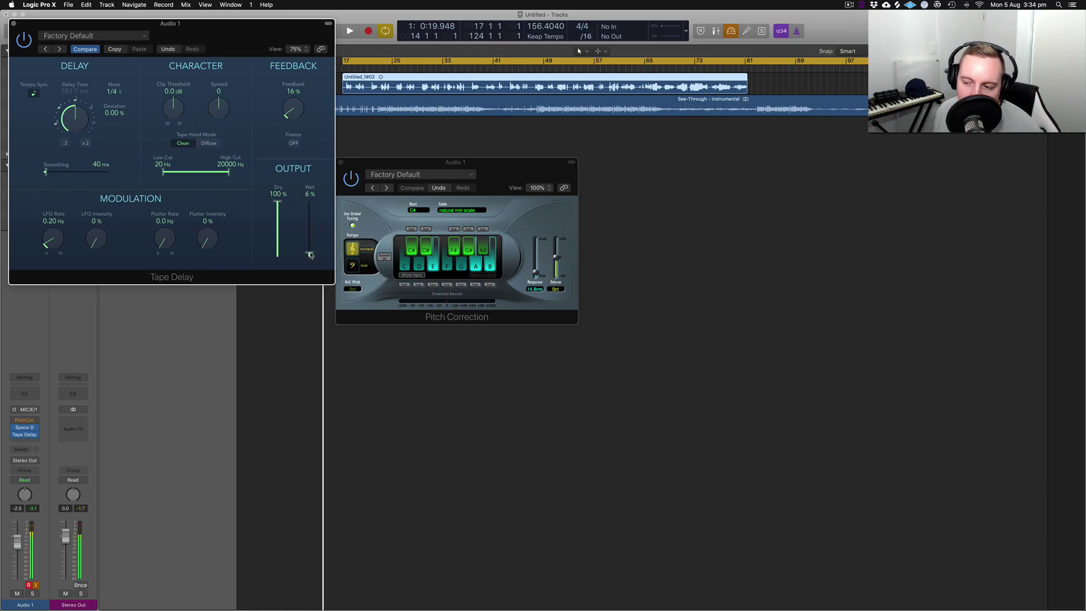
- Bypass Pitch Correction on Audio 1 and re-enable it to compare the vocal sound
click(14, 421)
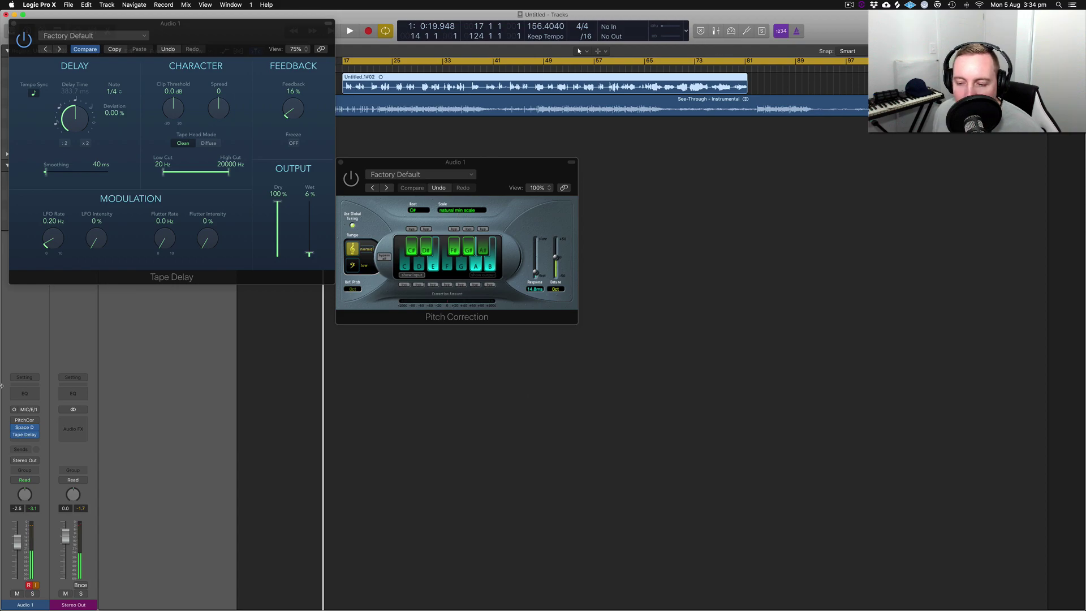
mouse_move(13, 422)
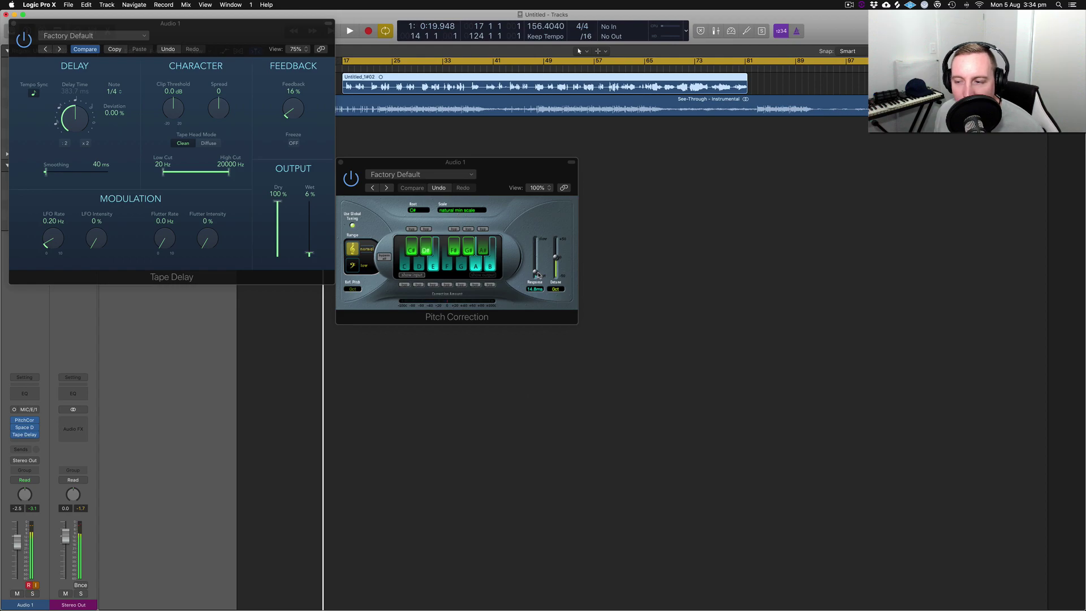
- Add a Channel EQ to Audio 1 and cut the lows with the low shelf at about 180 Hz, -18.5 dB
click(20, 395)
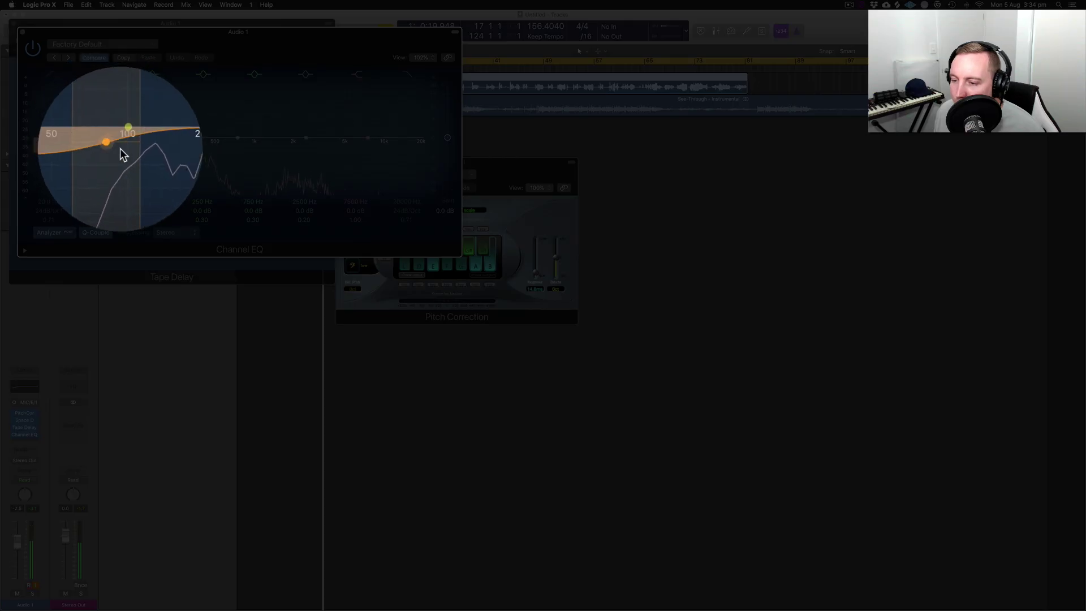
drag(120, 151, 155, 169)
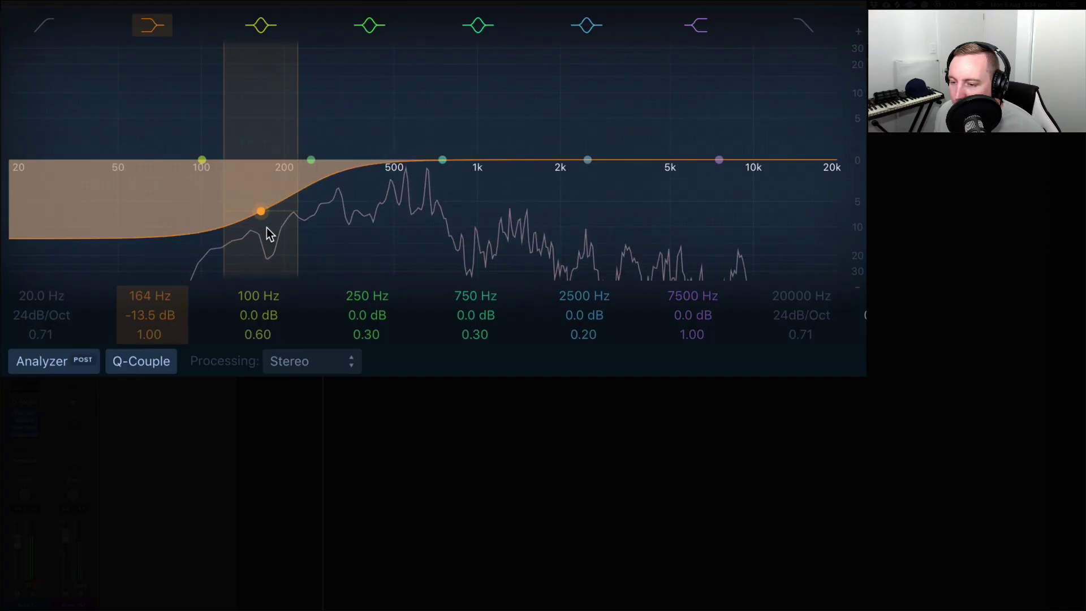
drag(267, 227, 284, 256)
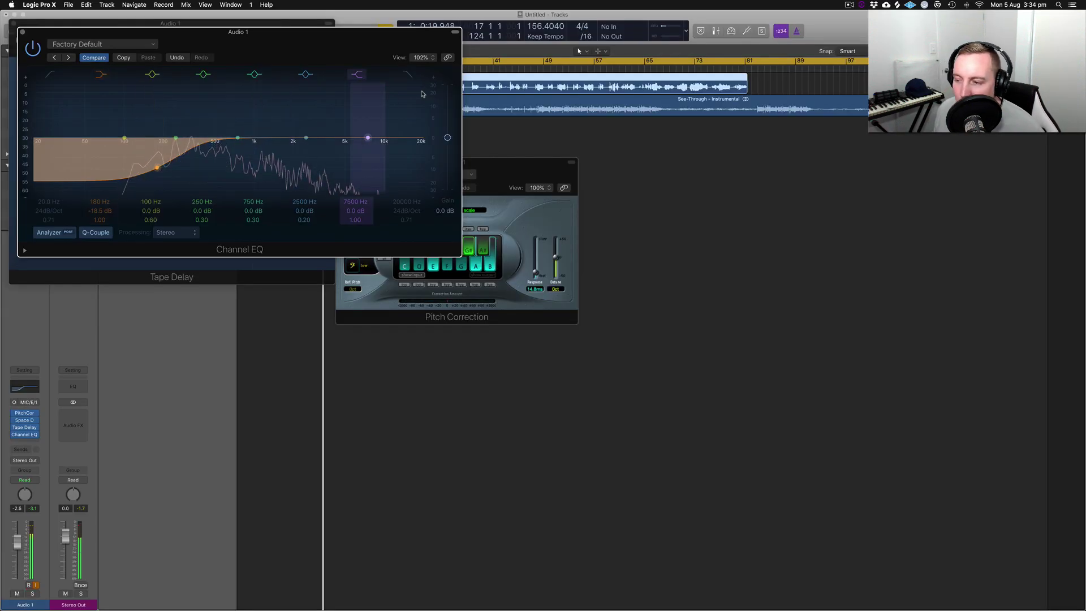
- Cut the highs in Audio 1's Channel EQ with the high shelf at about 6600 Hz, -2.5 dB
drag(368, 137, 360, 145)
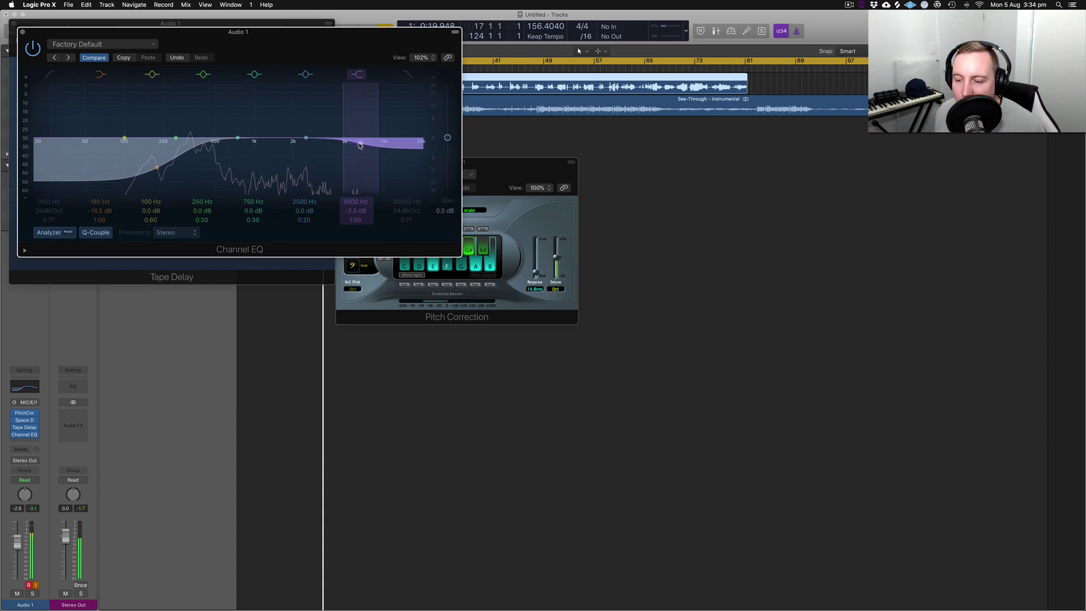
- Bypass Pitch Correction, Space Designer and Tape Delay on Audio 1, and close the Tape Delay window
click(14, 429)
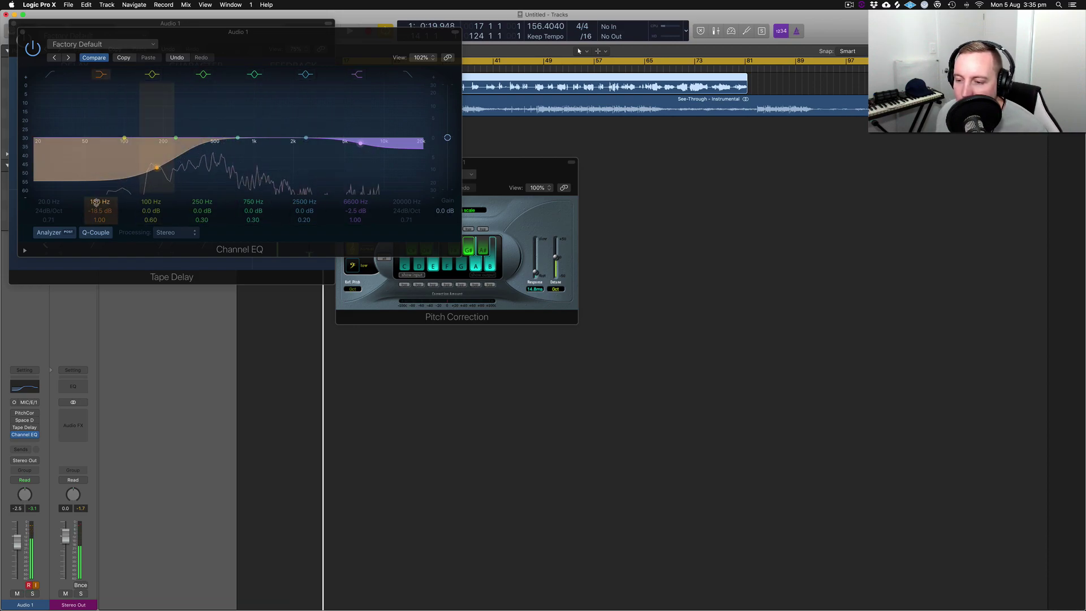
drag(300, 32, 686, 198)
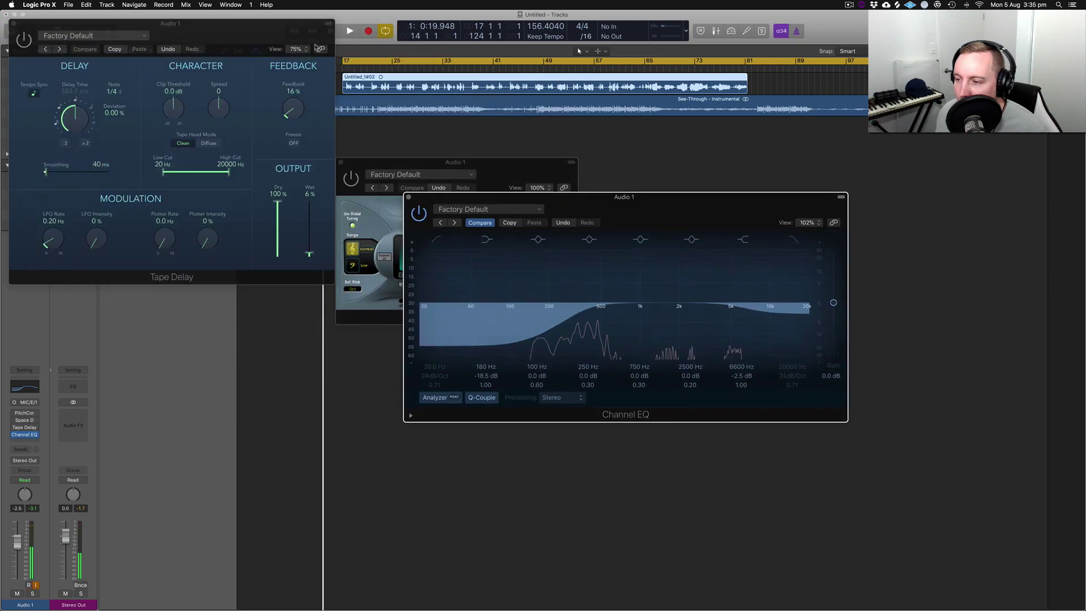
click(13, 23)
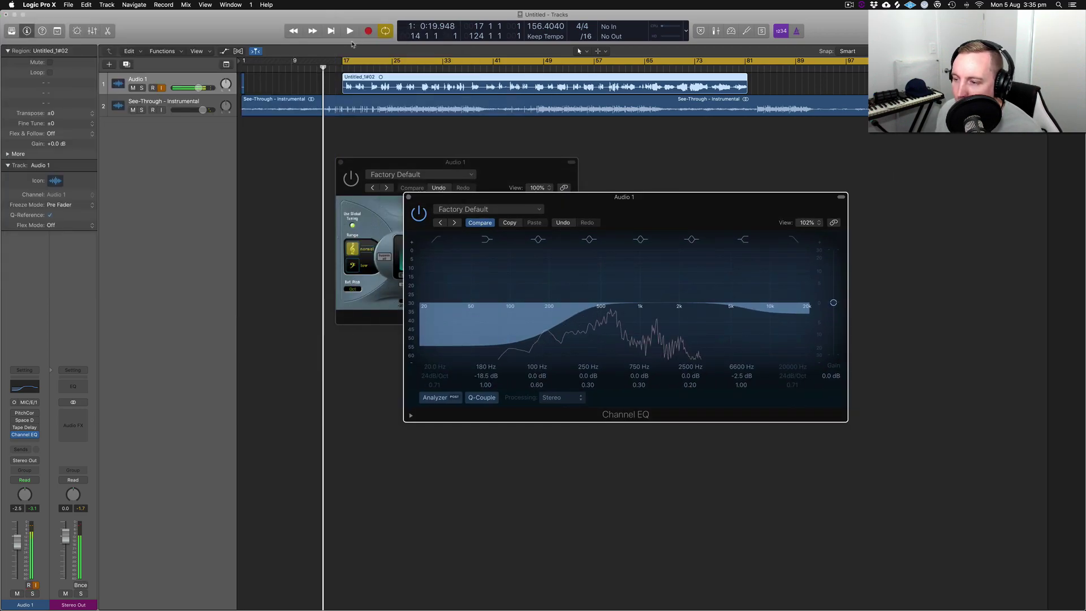
- Position the playhead at bar 17 and compare the vocal with the Channel EQ bypassed and active
click(344, 67)
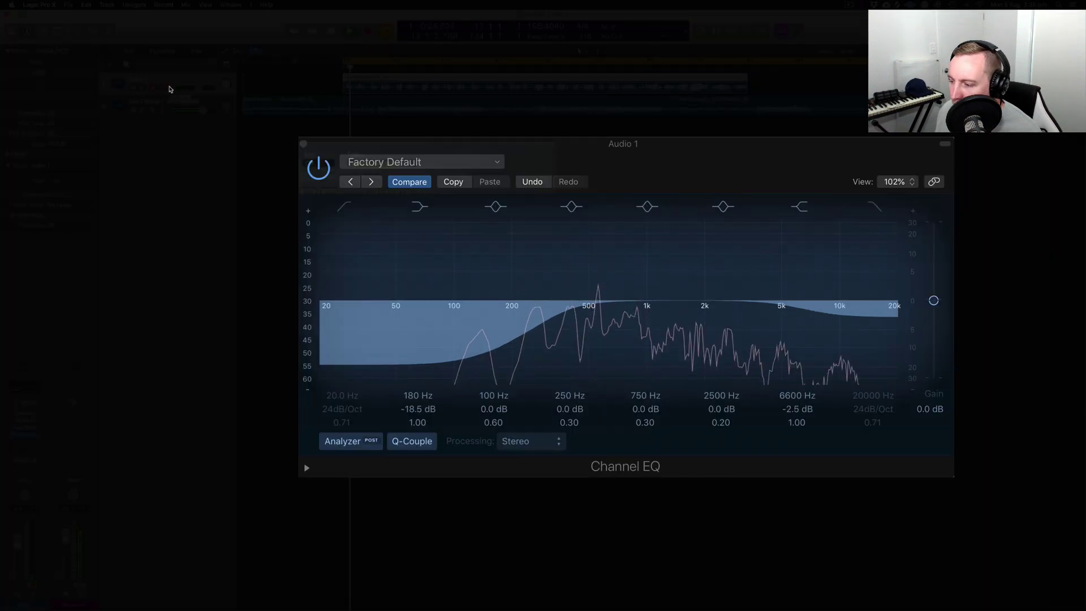
click(318, 169)
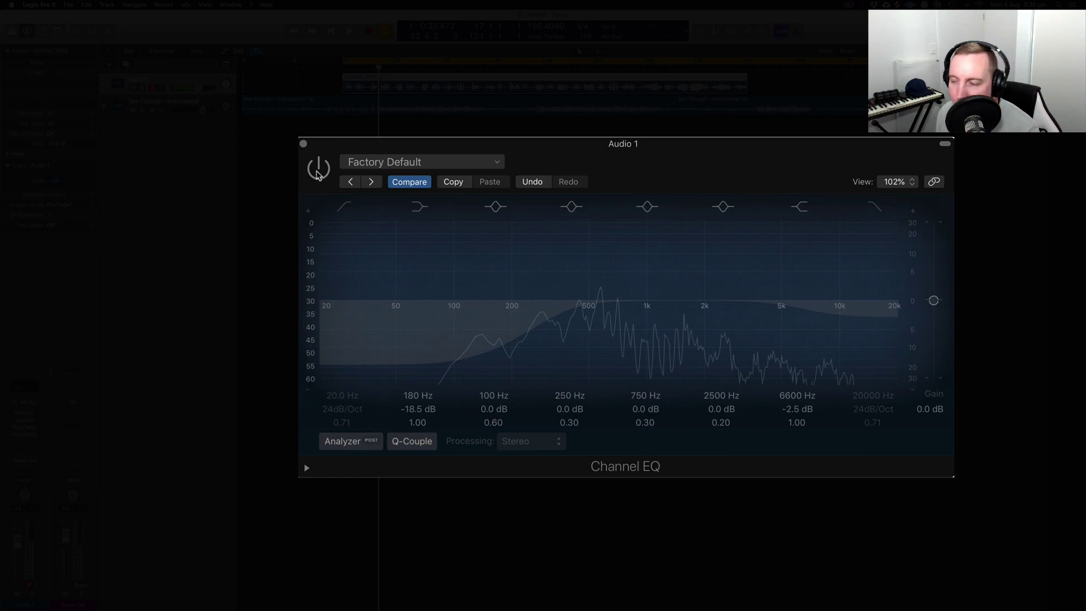
click(316, 168)
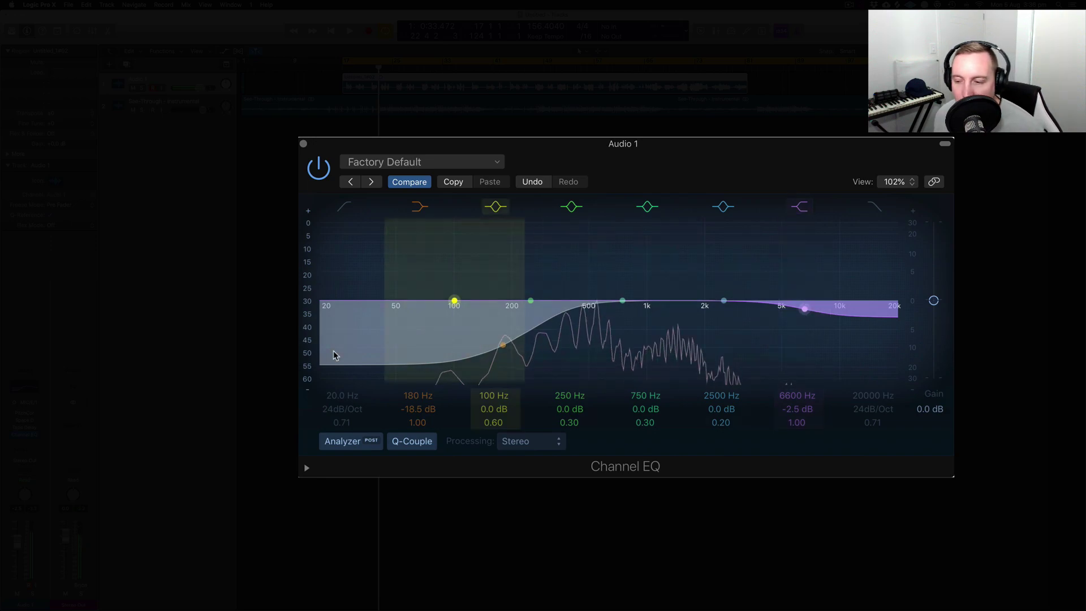
- Insert the DeEsser 2 dynamics plug-in after the Channel EQ on Audio 1 and move its window into view
click(38, 443)
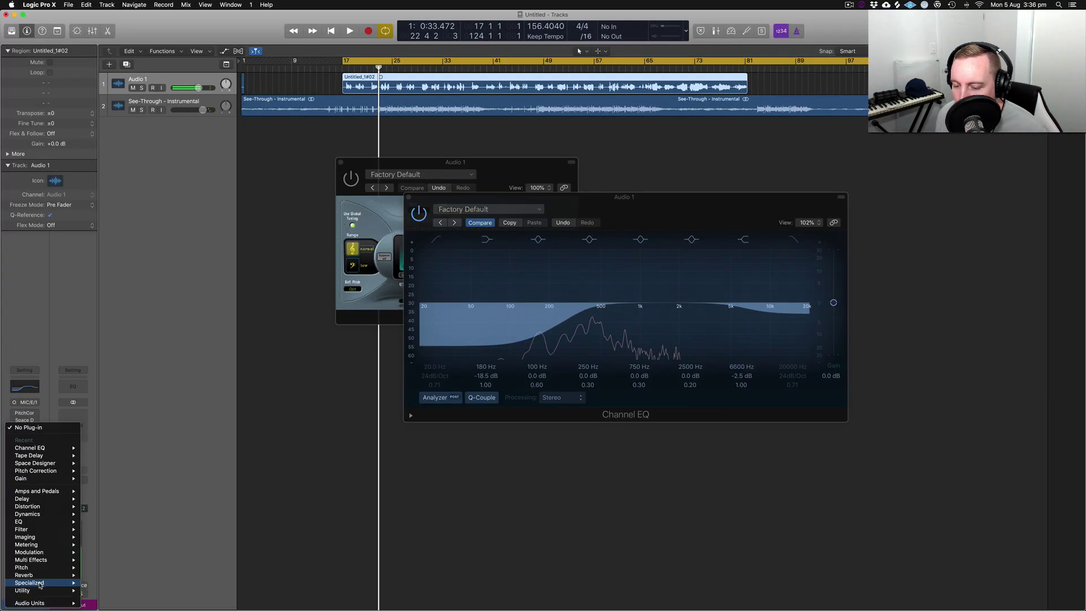
mouse_move(40, 585)
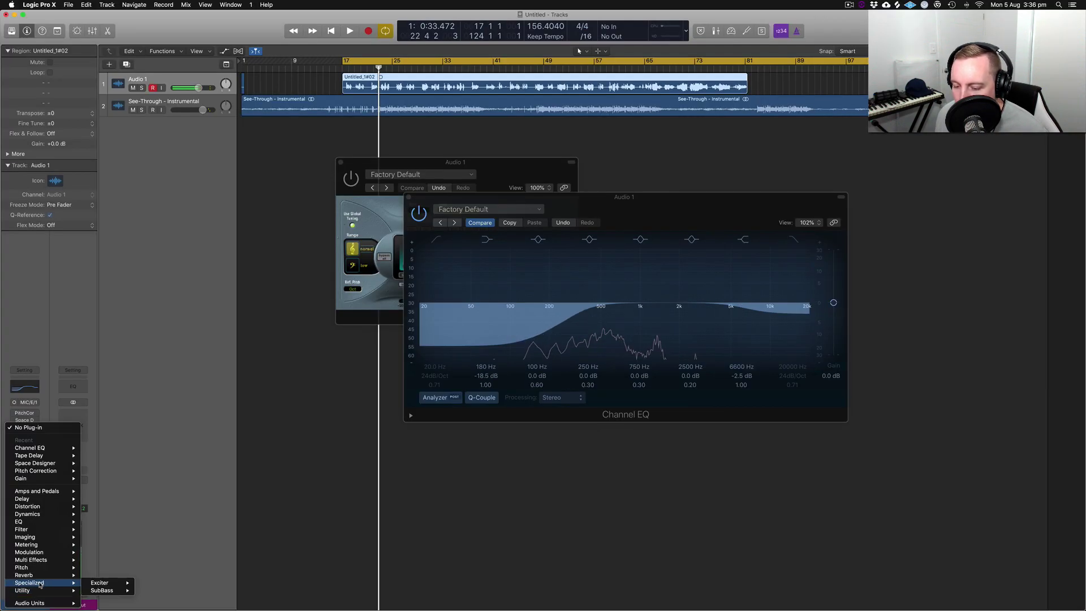
mouse_move(43, 515)
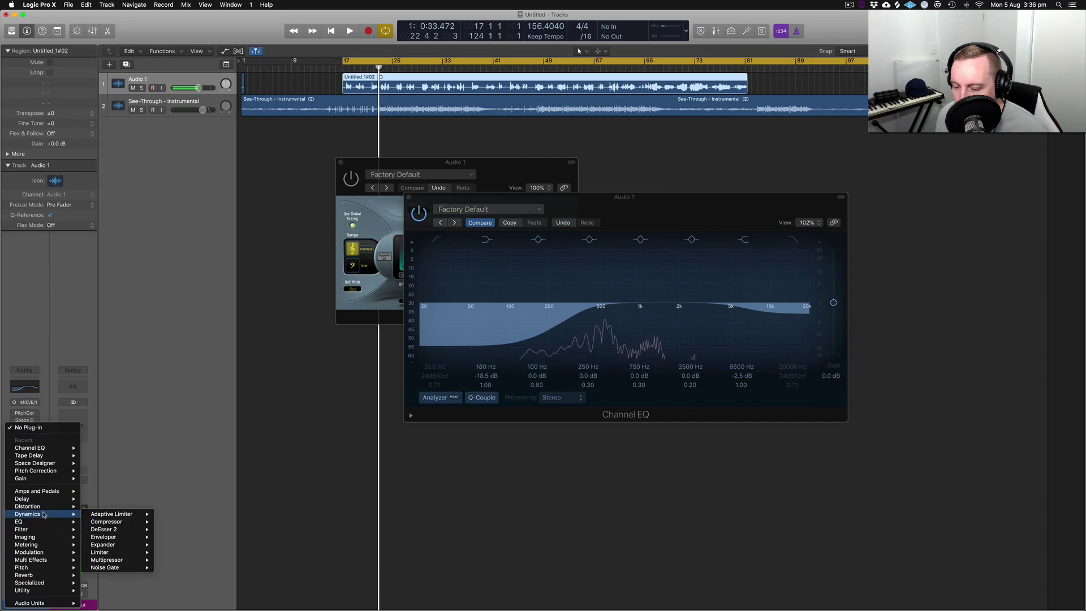
mouse_move(104, 529)
click(171, 528)
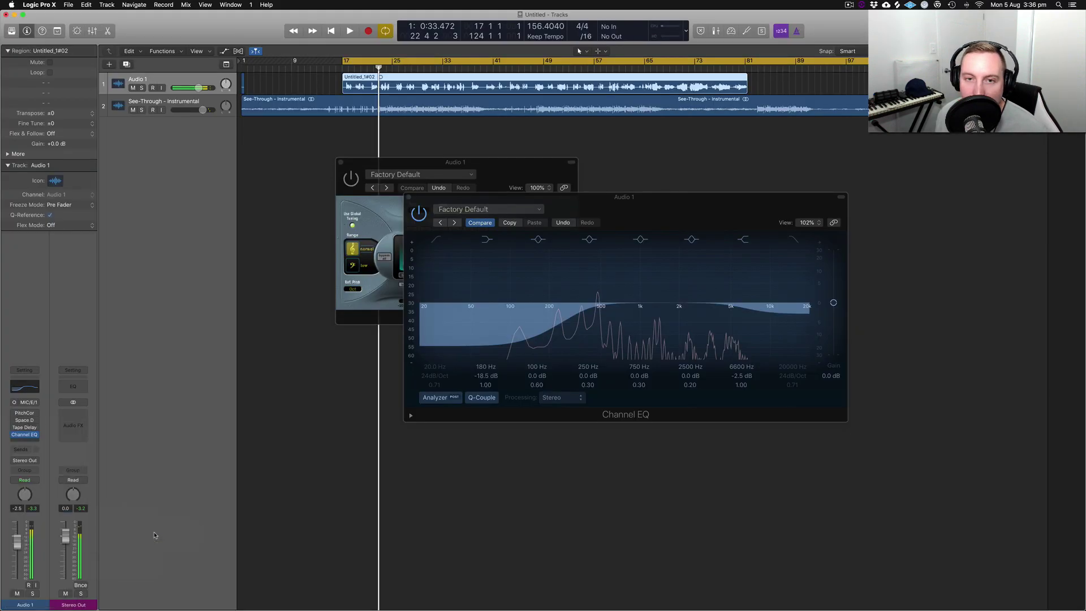
drag(158, 27, 357, 127)
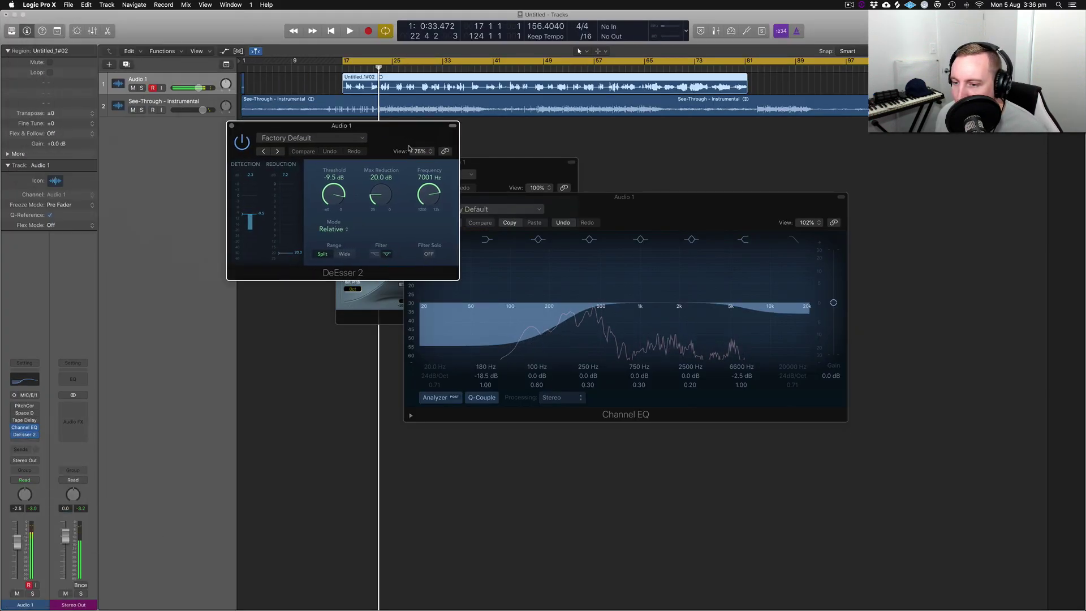
- Set the DeEsser 2 threshold to -5.3 dB and its frequency to about 6602 Hz
drag(310, 184, 285, 164)
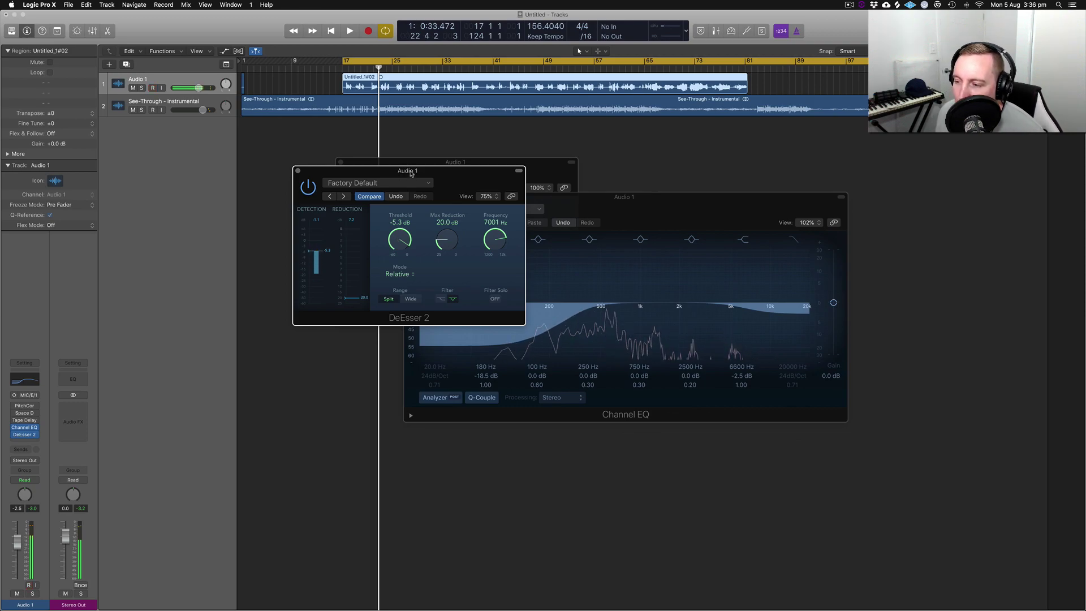
drag(413, 173, 583, 208)
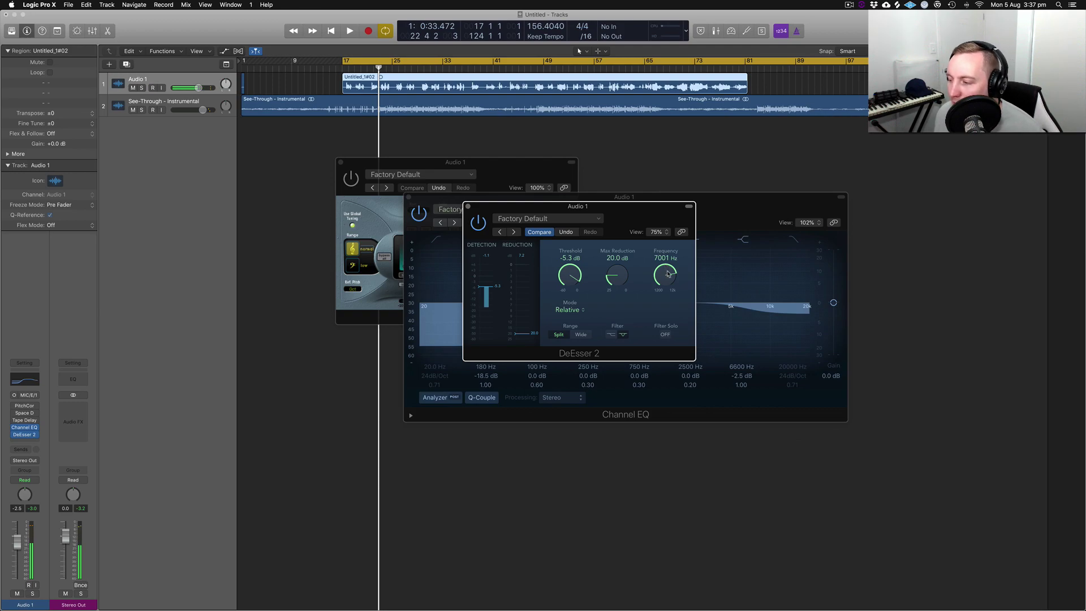
drag(668, 272, 669, 278)
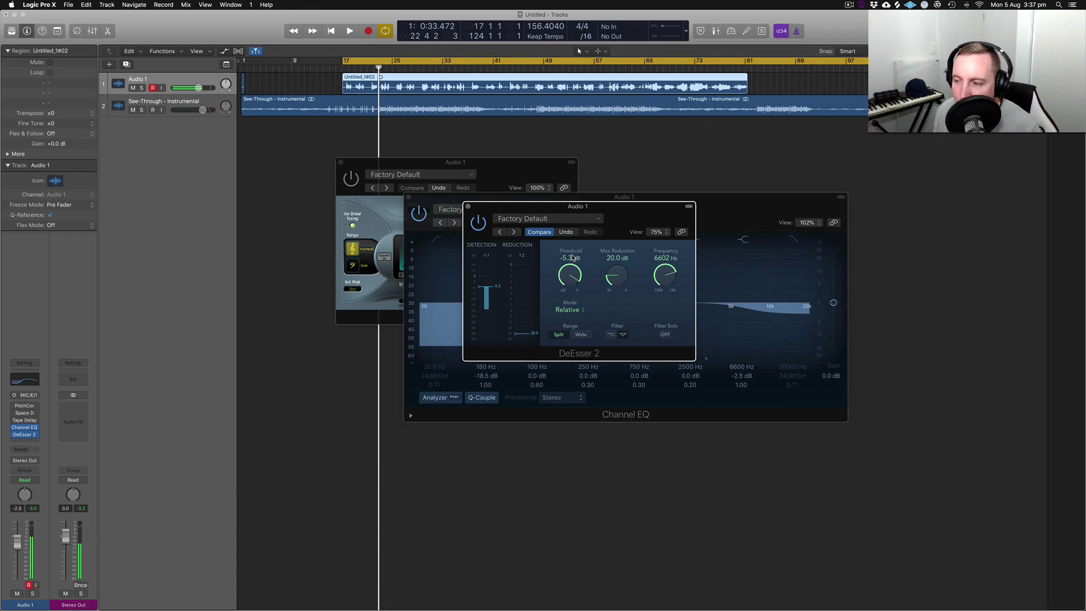
click(290, 106)
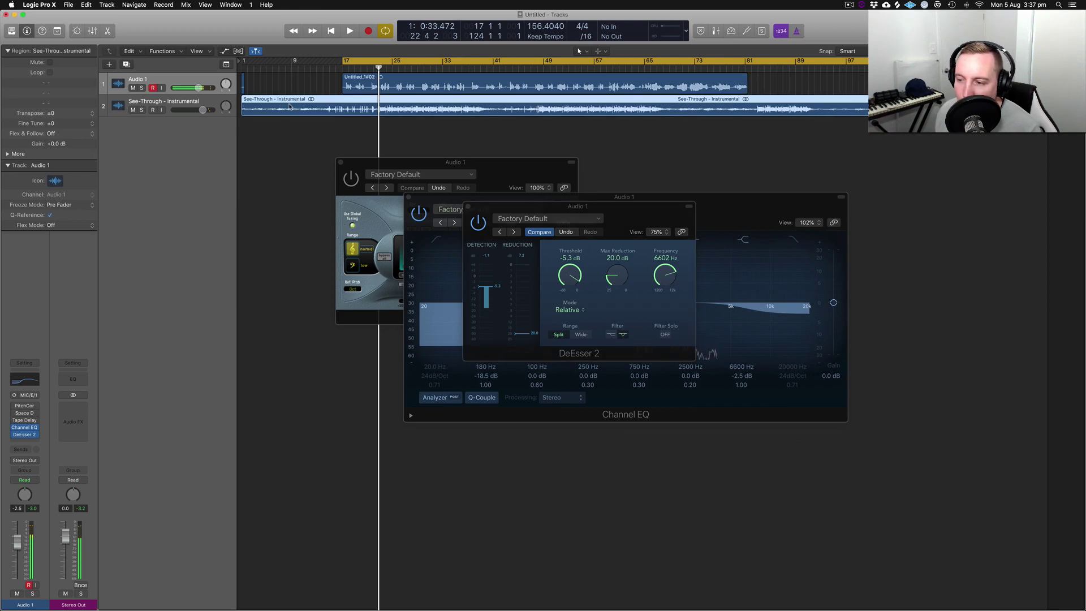
key(alt+r)
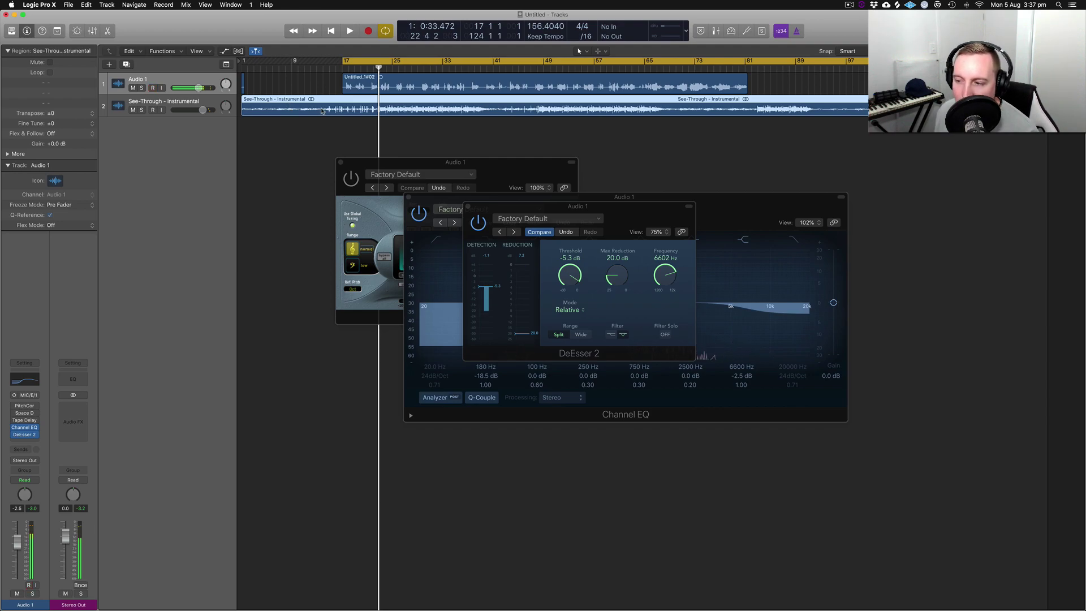
click(180, 106)
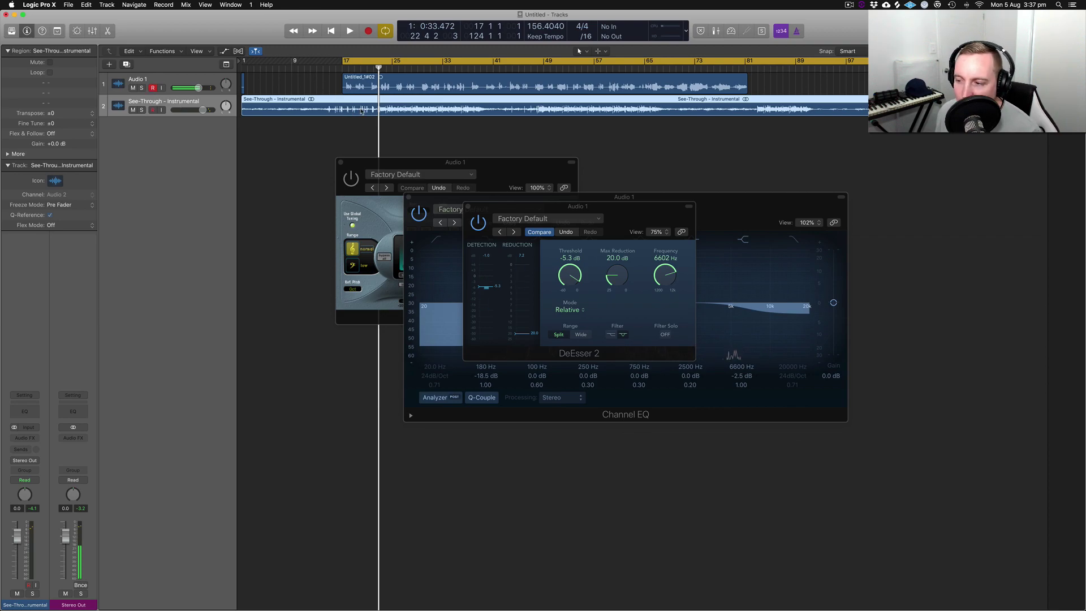
- Duplicate the Audio 1 track as a new empty track with the same channel settings
click(187, 83)
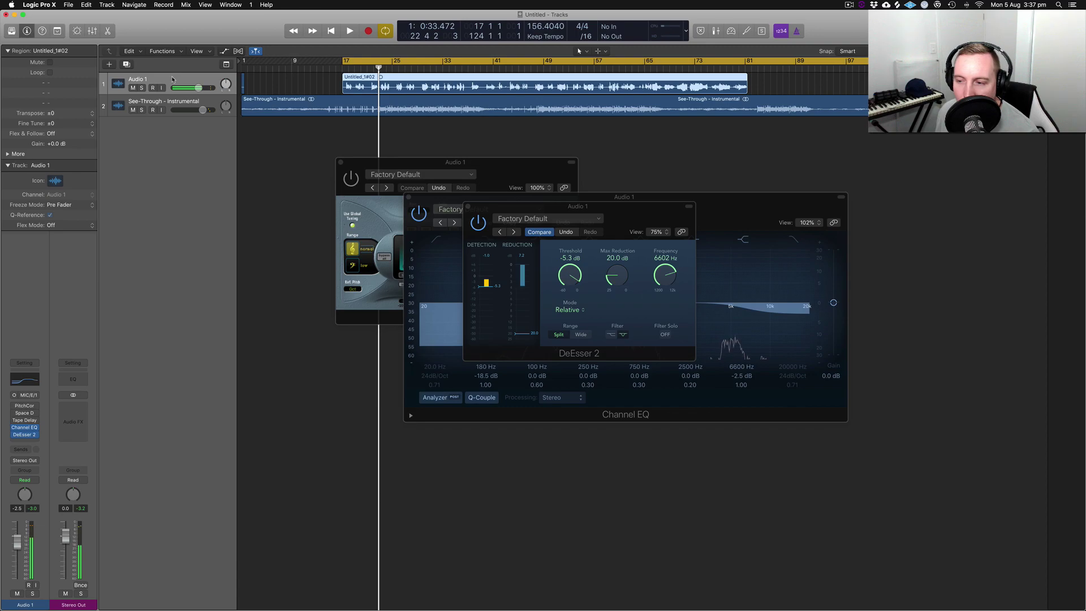
click(127, 64)
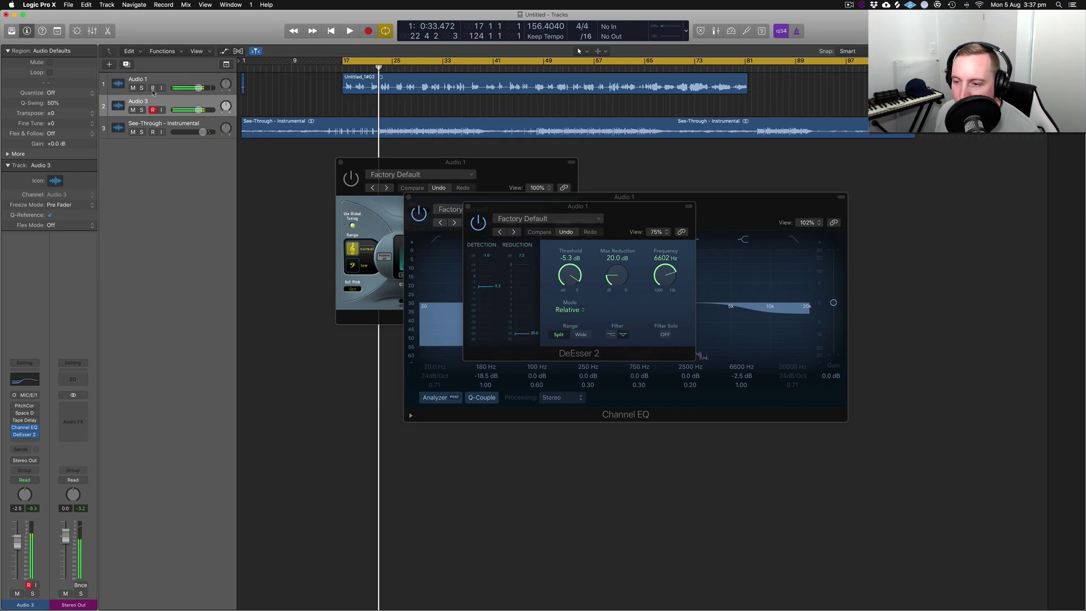
- Bypass all five effect plug-ins on both the duplicated track and Audio 1
drag(15, 405, 21, 431)
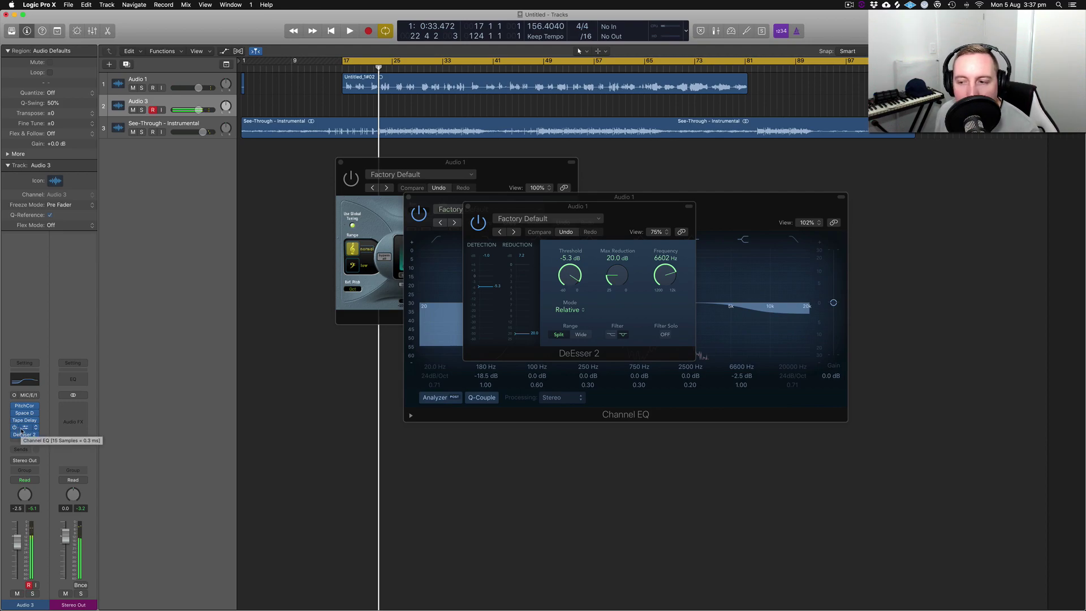
click(14, 407)
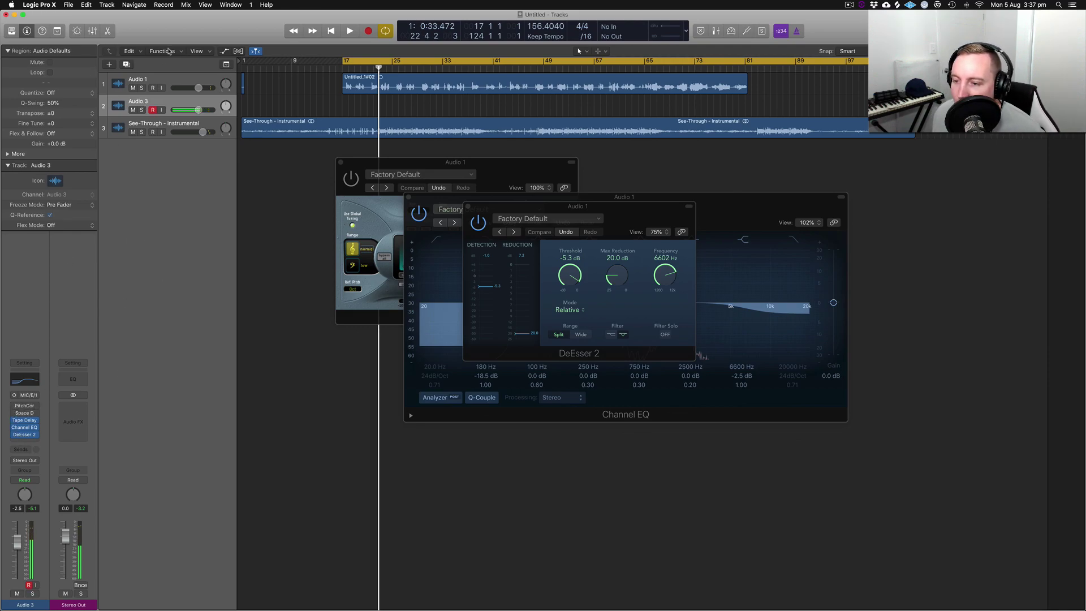
click(168, 80)
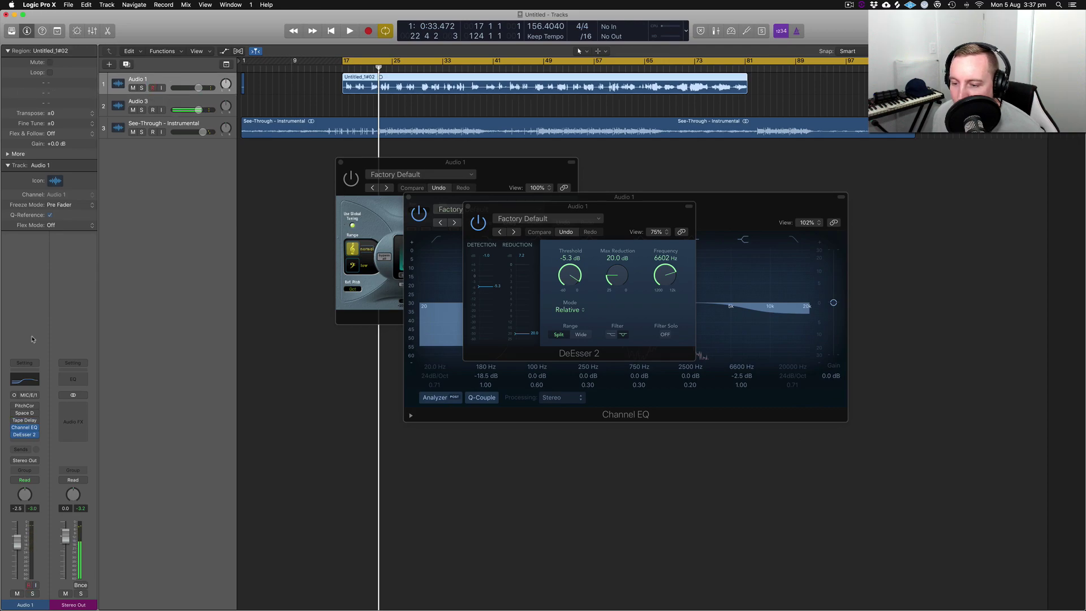
click(14, 428)
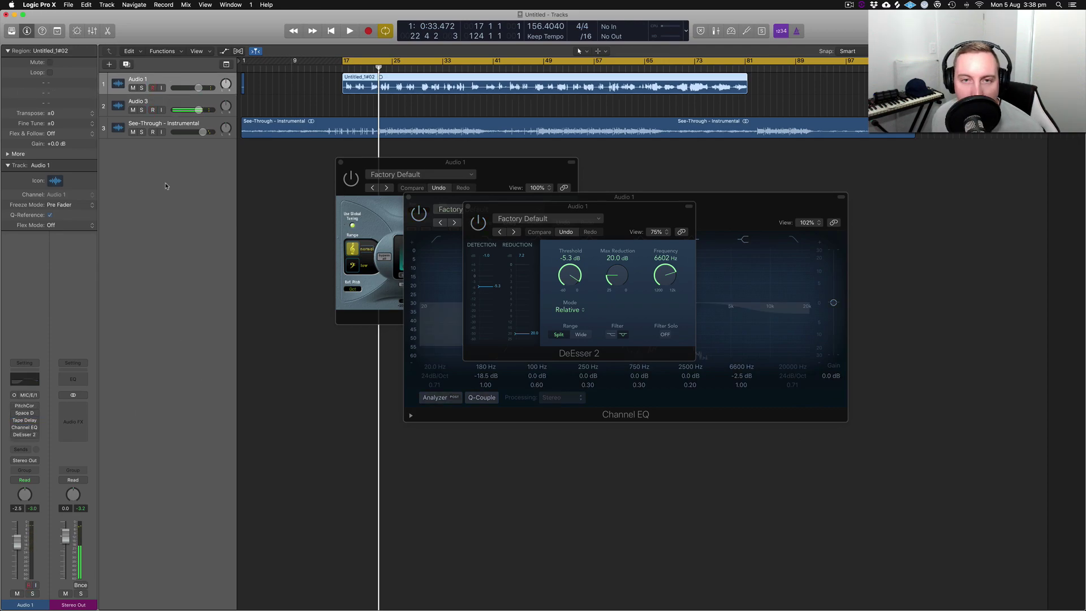
- Select the duplicated vocal track and turn on its input monitoring
click(169, 108)
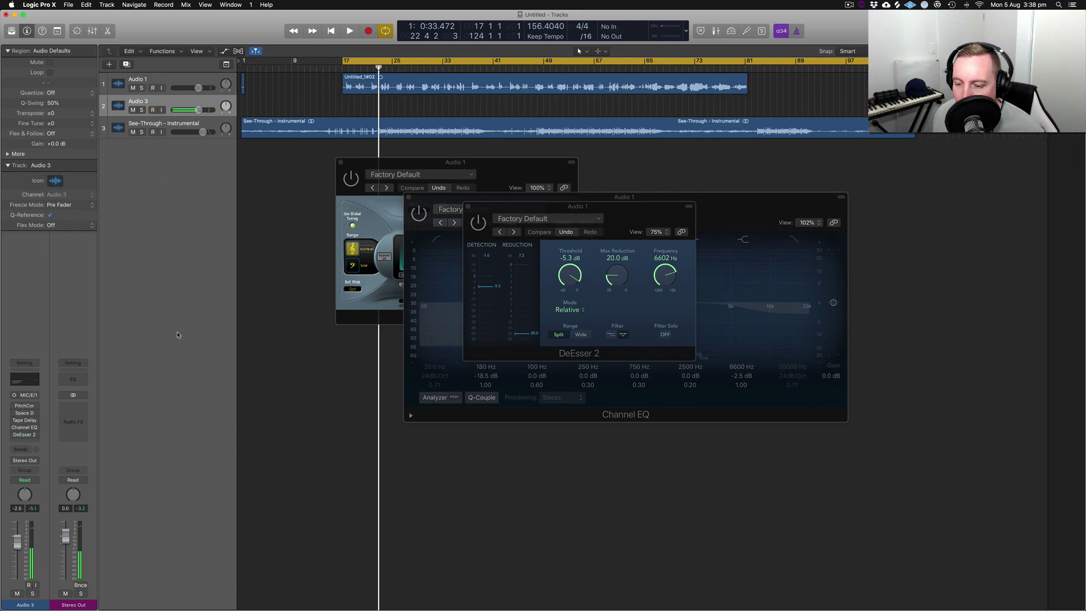
click(152, 110)
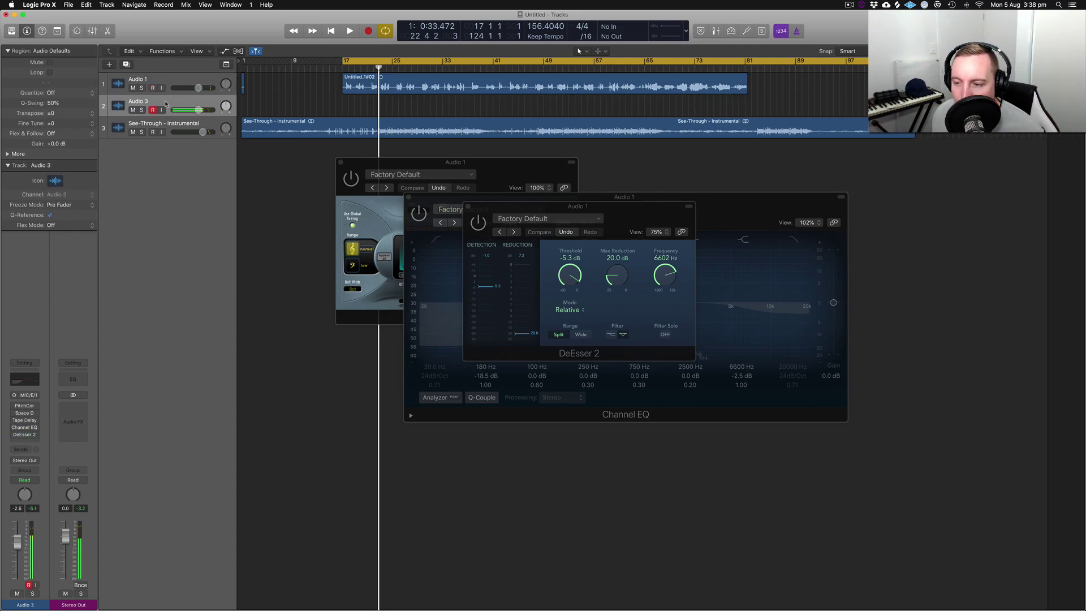
click(162, 110)
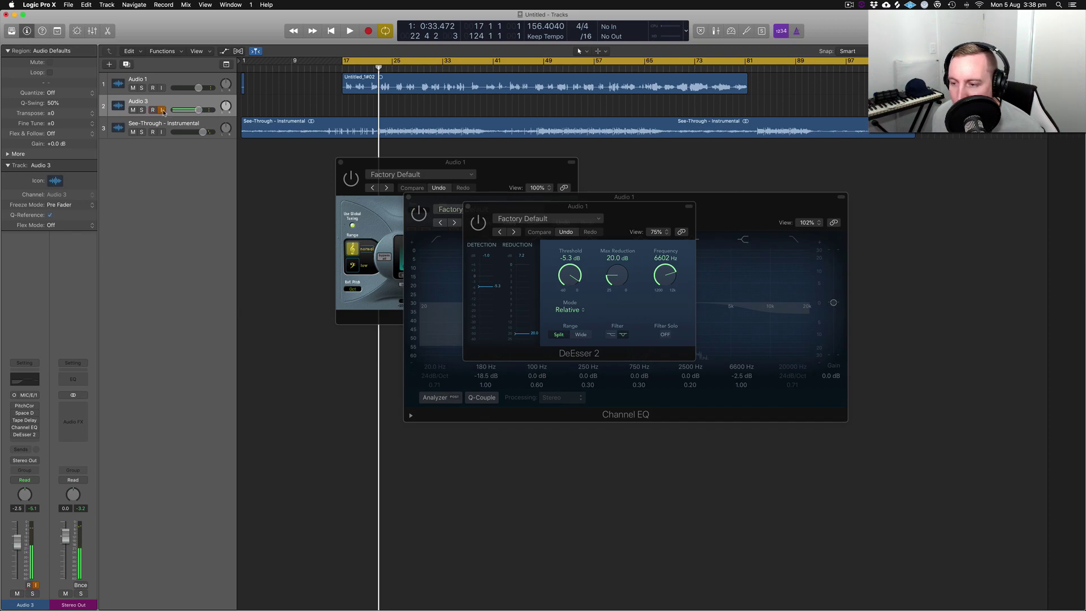